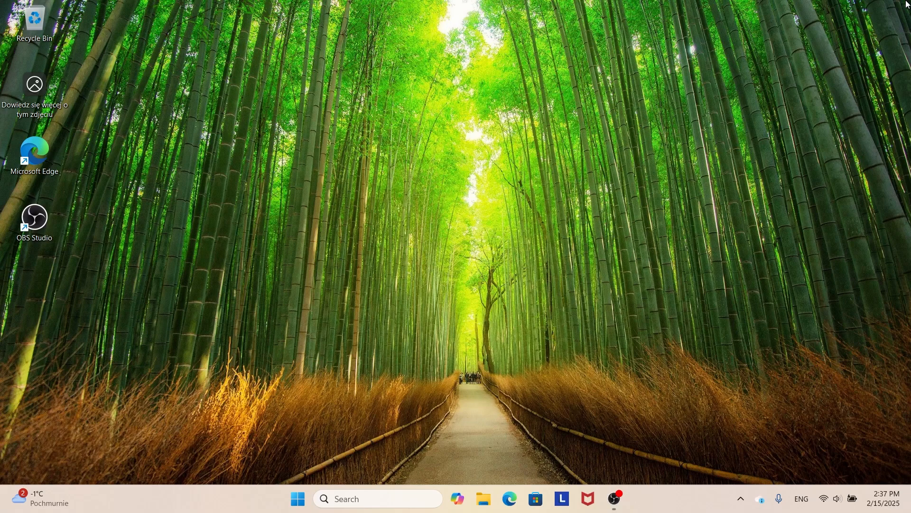
Step: Open the Startup apps page in Windows Settings and review which apps are set to launch at sign-in
{"action": "key", "text": "super"}
{"action": "type", "text": "settings"}
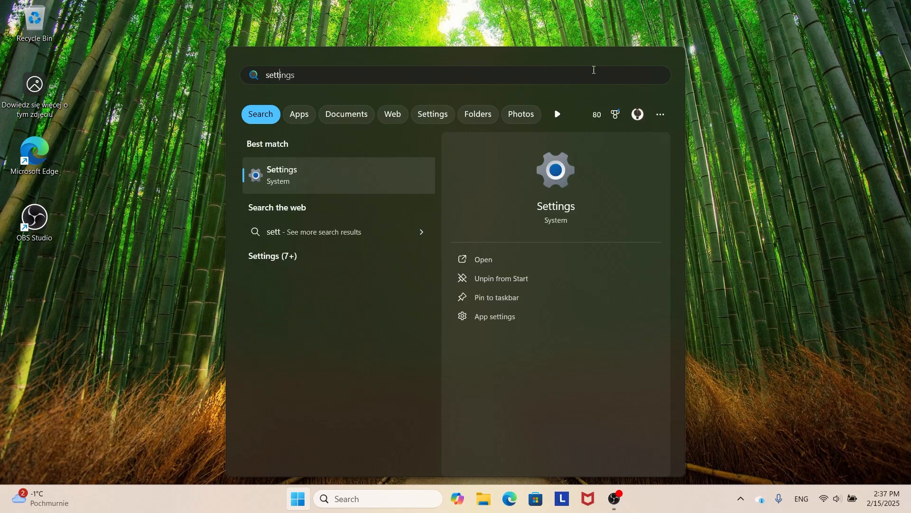
{"action": "left_click", "coordinate": [394, 162]}
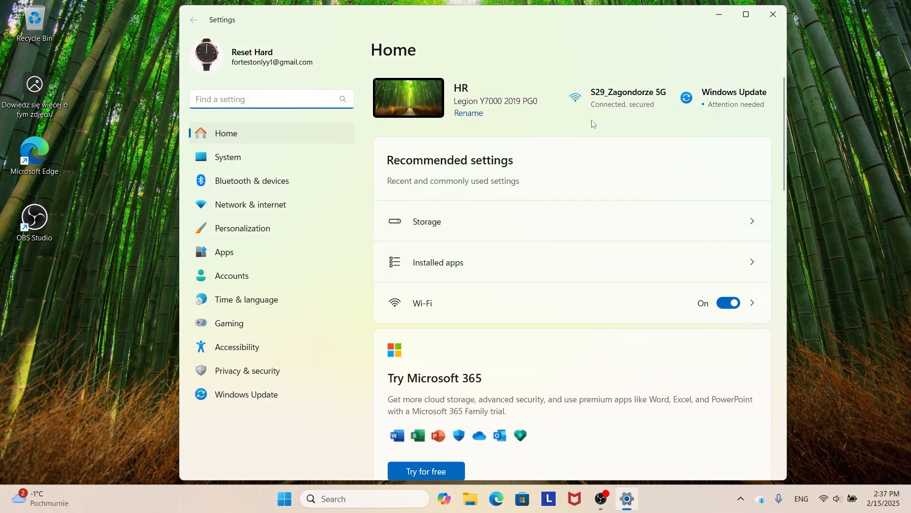
{"action": "left_click", "coordinate": [291, 261]}
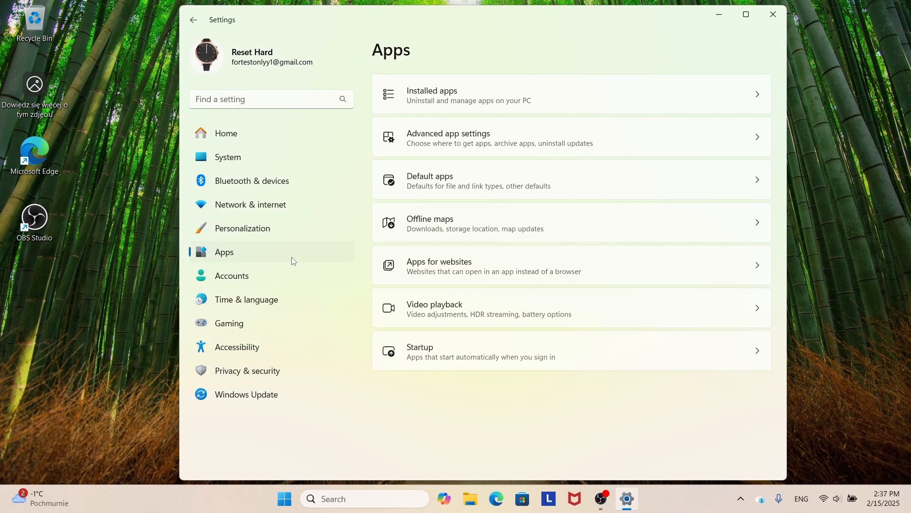
{"action": "left_click", "coordinate": [514, 353]}
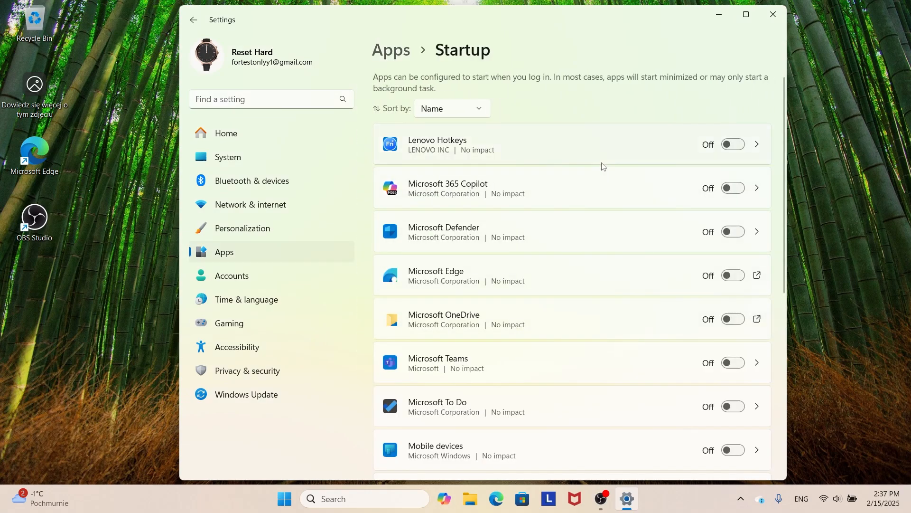
{"action": "scroll", "coordinate": [602, 167], "scroll_direction": "down", "scroll_amount": 6}
{"action": "scroll", "coordinate": [602, 167], "scroll_direction": "up", "scroll_amount": 6}
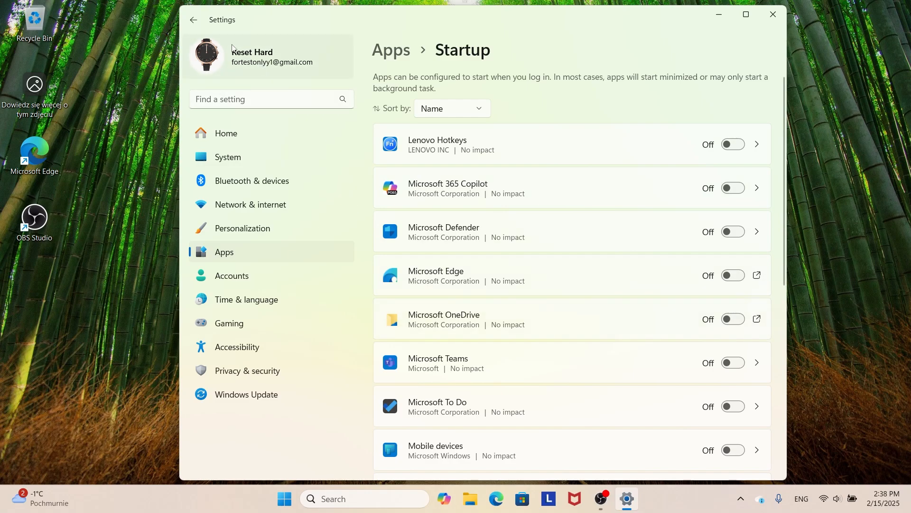
Step: Uninstall Microsoft Bing from the installed apps list
{"action": "left_click", "coordinate": [193, 19]}
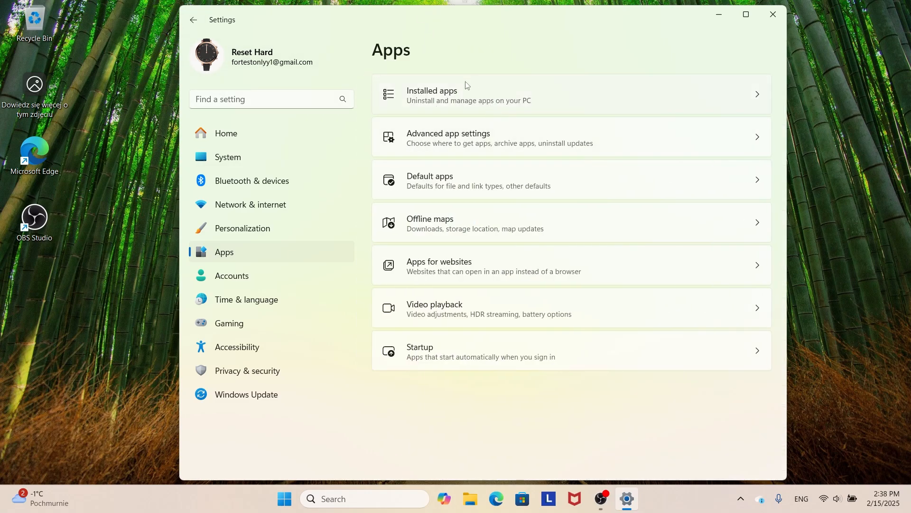
{"action": "left_click", "coordinate": [453, 90]}
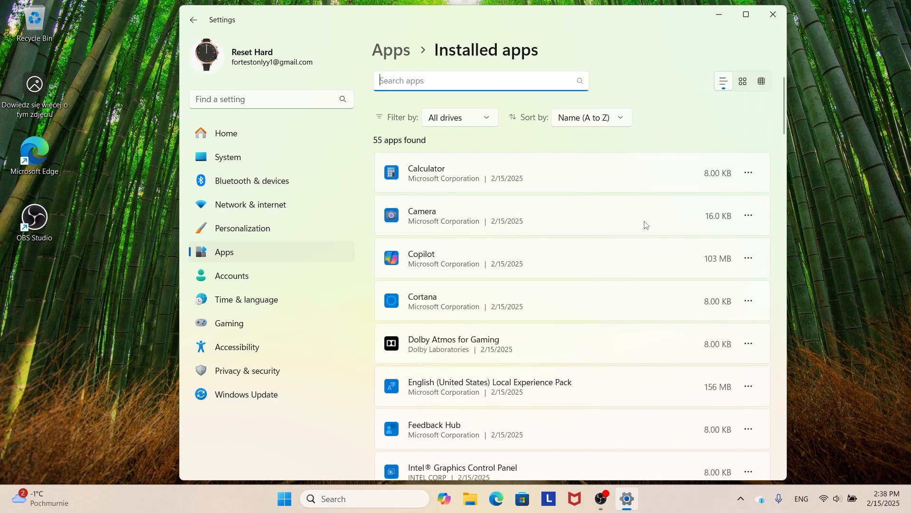
{"action": "scroll", "coordinate": [643, 228], "scroll_direction": "down", "scroll_amount": 5}
{"action": "scroll", "coordinate": [631, 242], "scroll_direction": "down", "scroll_amount": 1}
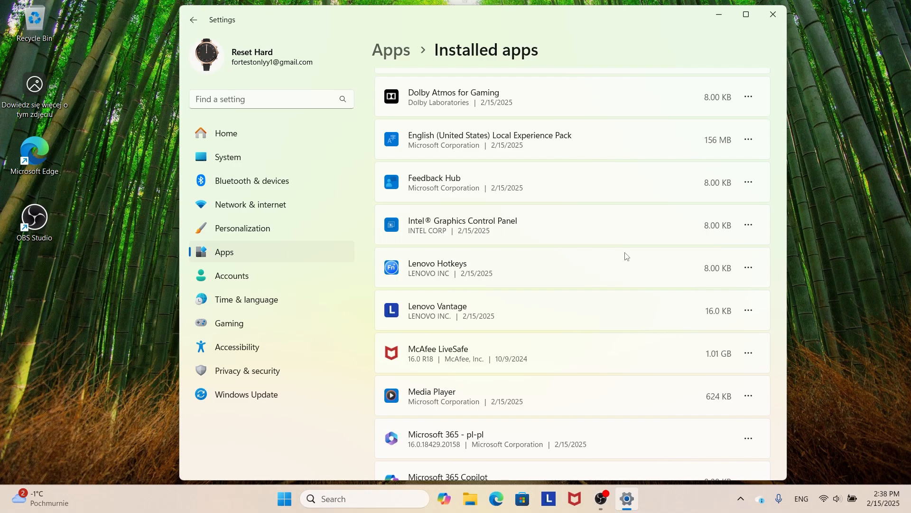
{"action": "scroll", "coordinate": [617, 266], "scroll_direction": "down", "scroll_amount": 1}
{"action": "scroll", "coordinate": [608, 281], "scroll_direction": "down", "scroll_amount": 3}
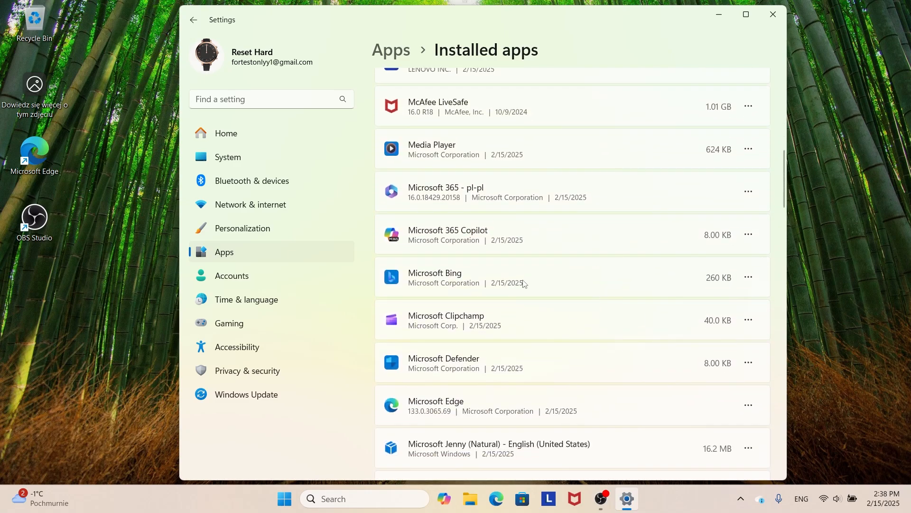
{"action": "left_click", "coordinate": [746, 277]}
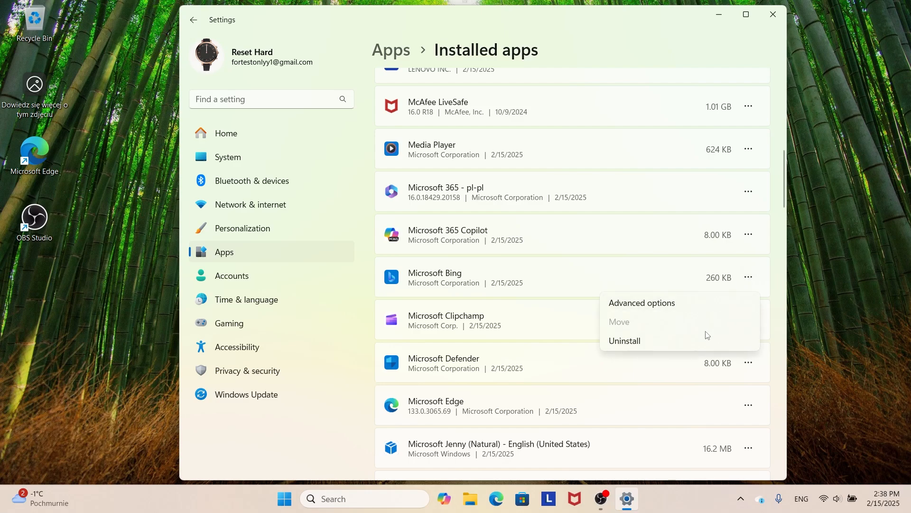
{"action": "left_click", "coordinate": [665, 341]}
{"action": "left_click", "coordinate": [722, 340]}
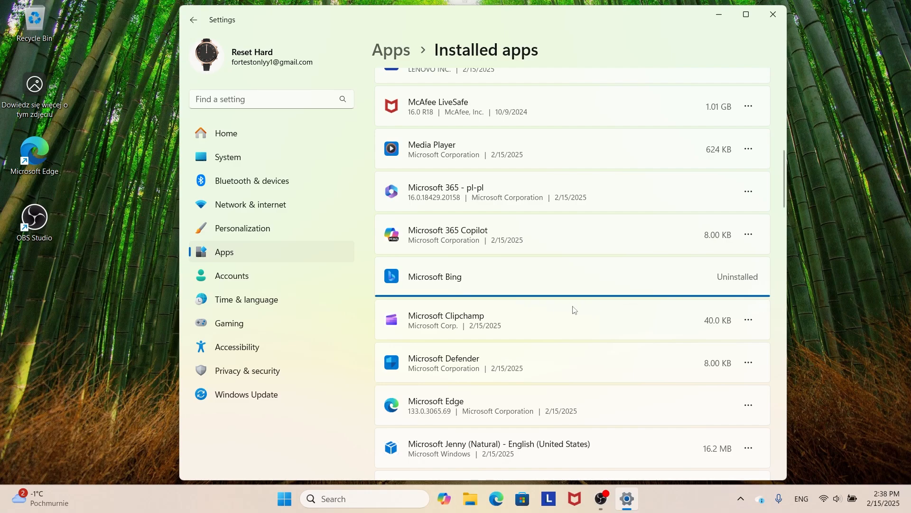
Step: Look through the rest of the installed apps for other programs that are not needed
{"action": "scroll", "coordinate": [655, 246], "scroll_direction": "down", "scroll_amount": 1}
{"action": "scroll", "coordinate": [654, 246], "scroll_direction": "down", "scroll_amount": 17}
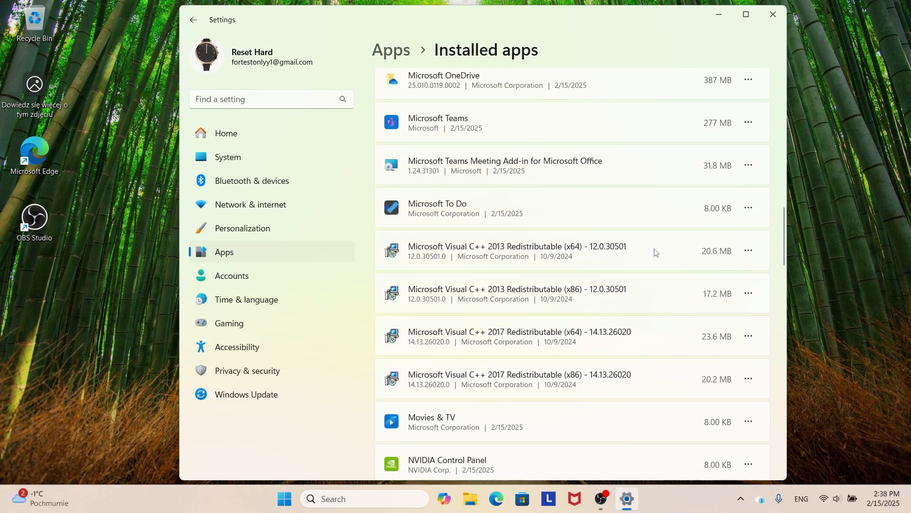
{"action": "scroll", "coordinate": [655, 248], "scroll_direction": "down", "scroll_amount": 7}
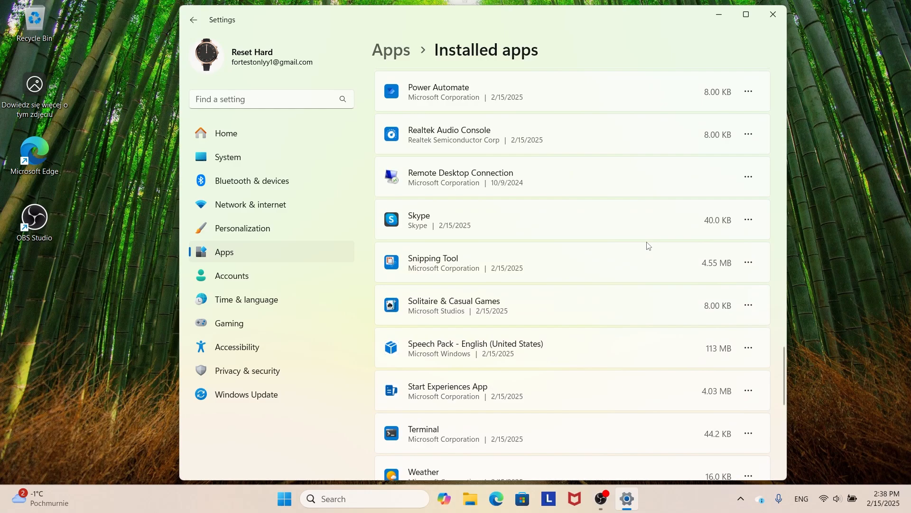
{"action": "scroll", "coordinate": [649, 250], "scroll_direction": "up", "scroll_amount": 13}
{"action": "scroll", "coordinate": [649, 252], "scroll_direction": "up", "scroll_amount": 2}
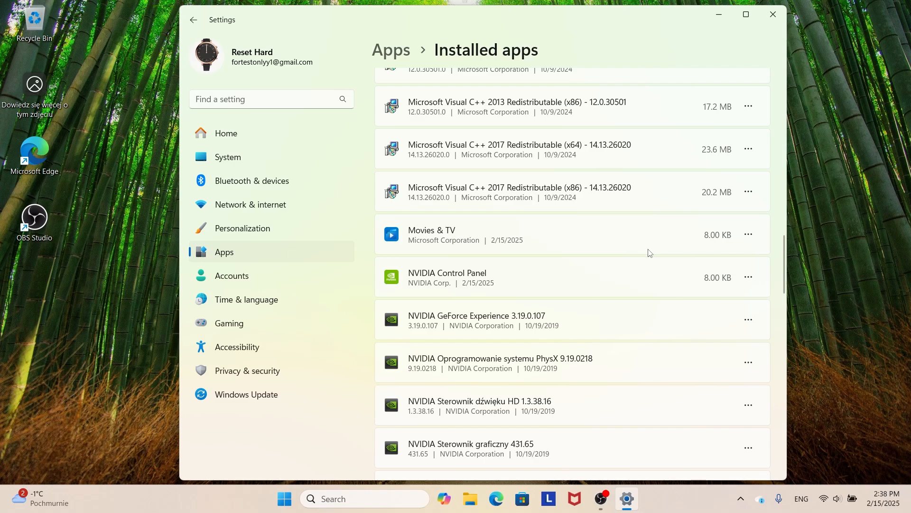
Step: Delete all files in the Windows temp folder, skipping every file in use, and minimize the folder window
{"action": "left_click", "coordinate": [134, 386]}
{"action": "key", "text": "super+r"}
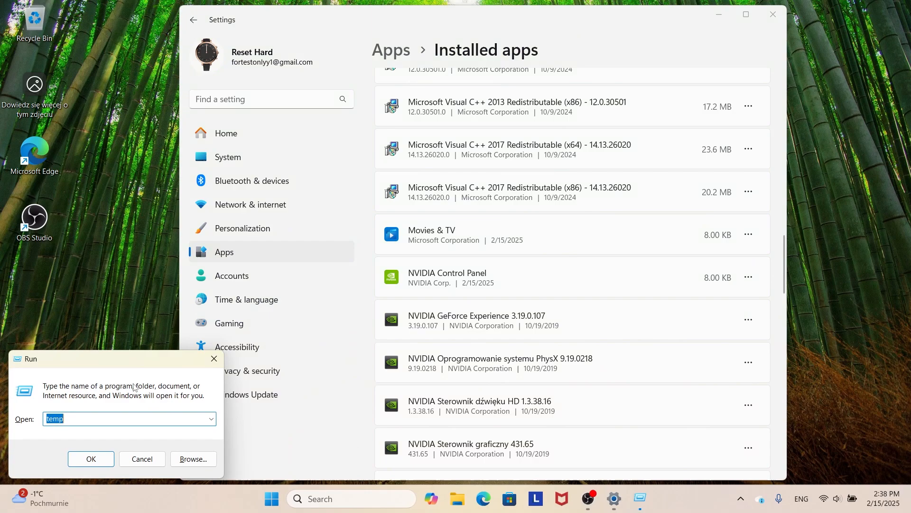
{"action": "left_click", "coordinate": [94, 464]}
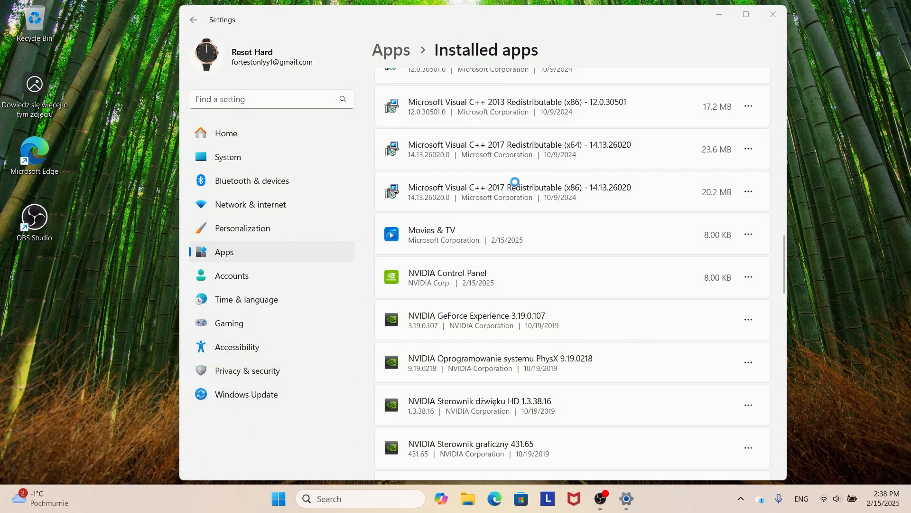
{"action": "key", "text": "ctrl+a"}
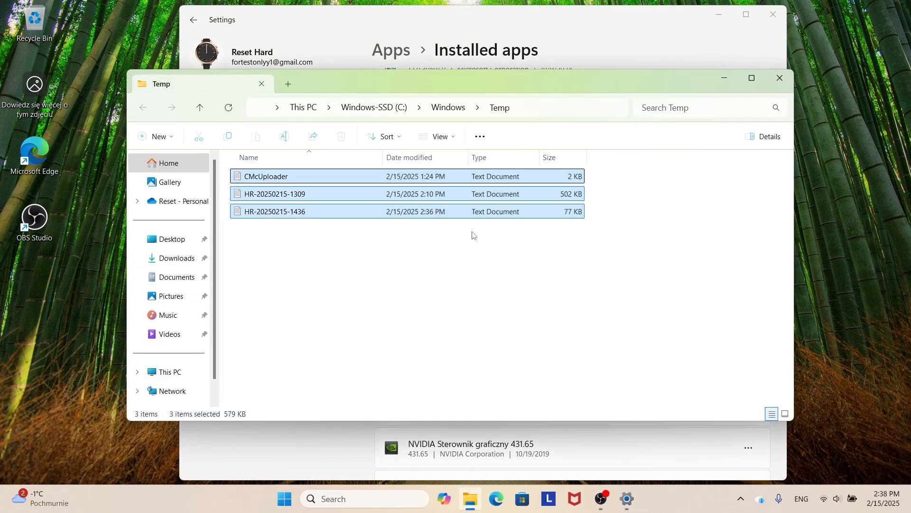
{"action": "key", "text": "Delete"}
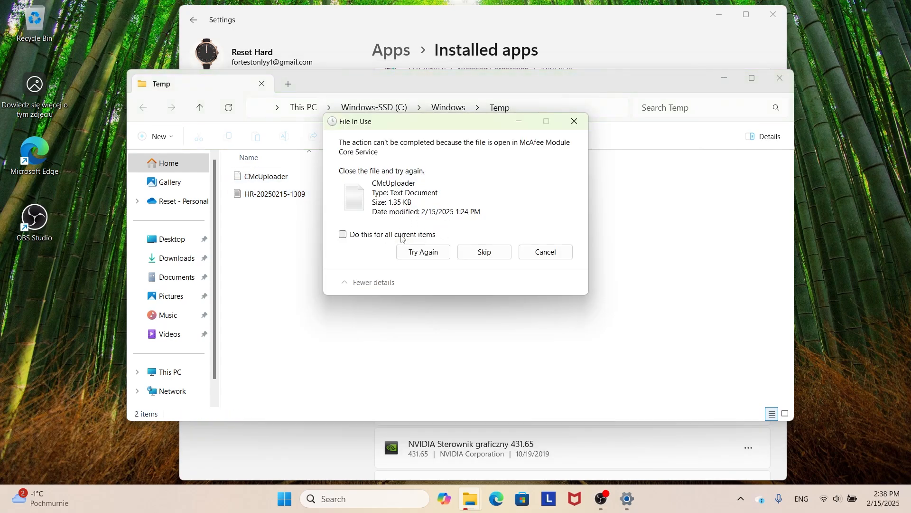
{"action": "left_click", "coordinate": [344, 235]}
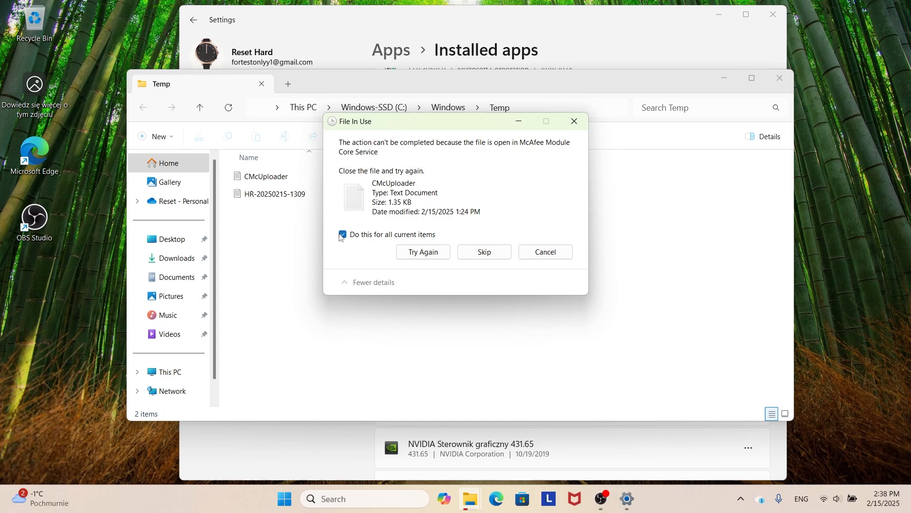
{"action": "left_click", "coordinate": [484, 252]}
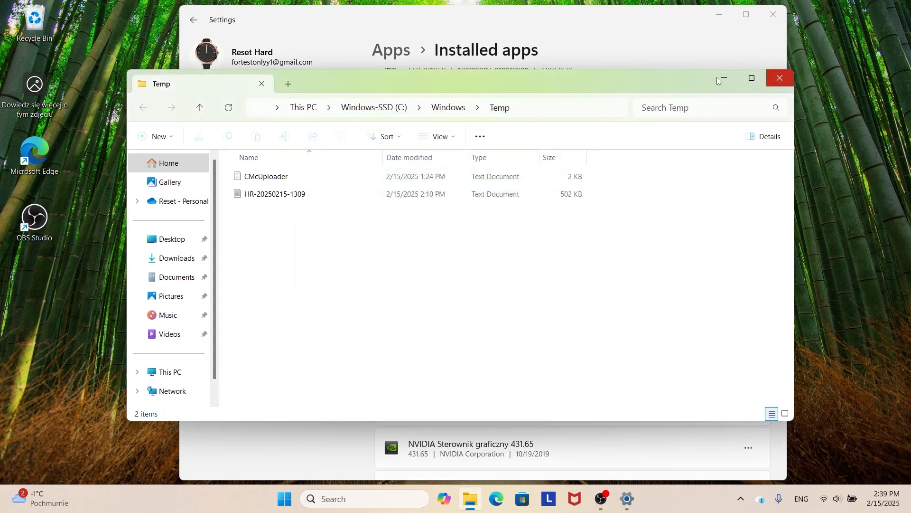
{"action": "left_click", "coordinate": [717, 80]}
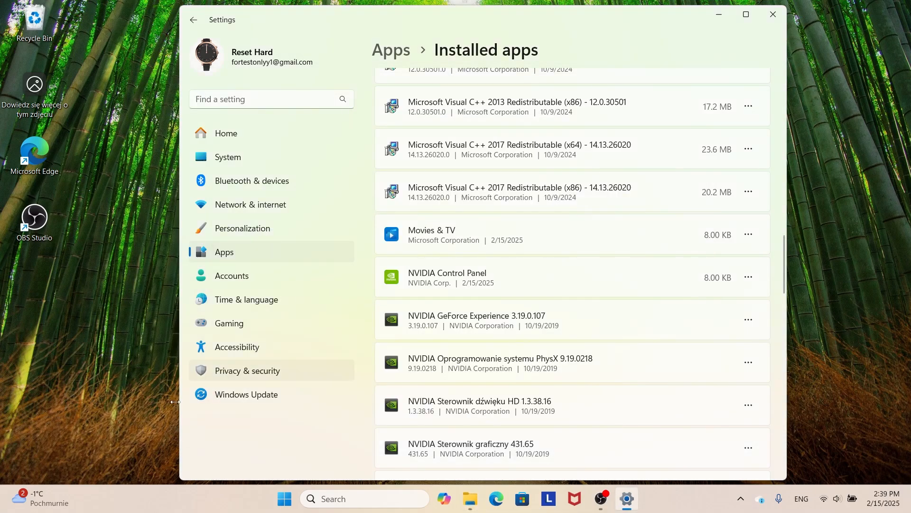
Step: Try to delete all files in the user's %temp% folder, skipping every file in use, and put the folder window away
{"action": "left_click", "coordinate": [119, 344]}
{"action": "key", "text": "super+r"}
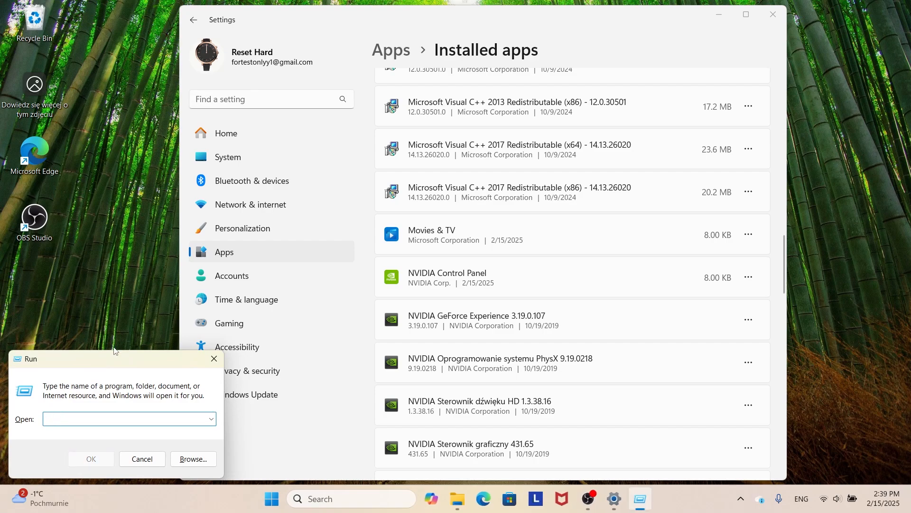
{"action": "type", "text": "%temp%"}
{"action": "key", "text": "Return"}
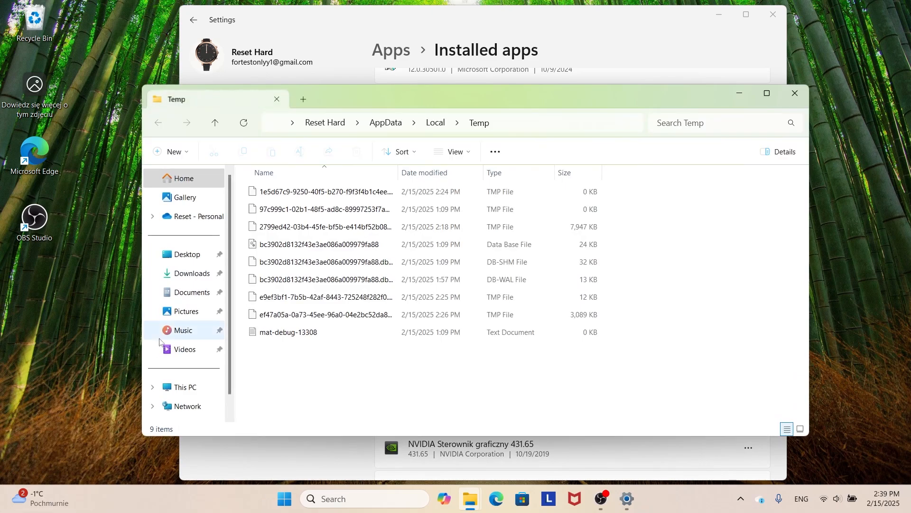
{"action": "key", "text": "ctrl+a"}
{"action": "key", "text": "Delete"}
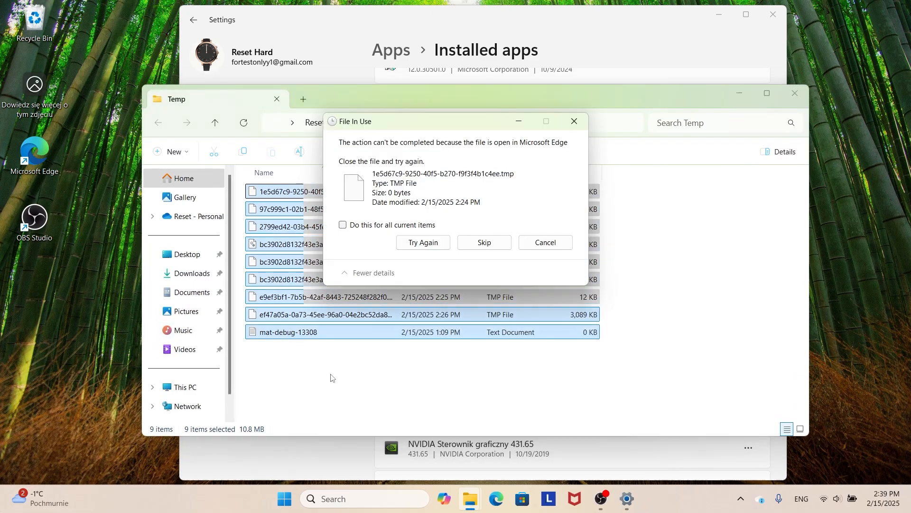
{"action": "left_click", "coordinate": [343, 224]}
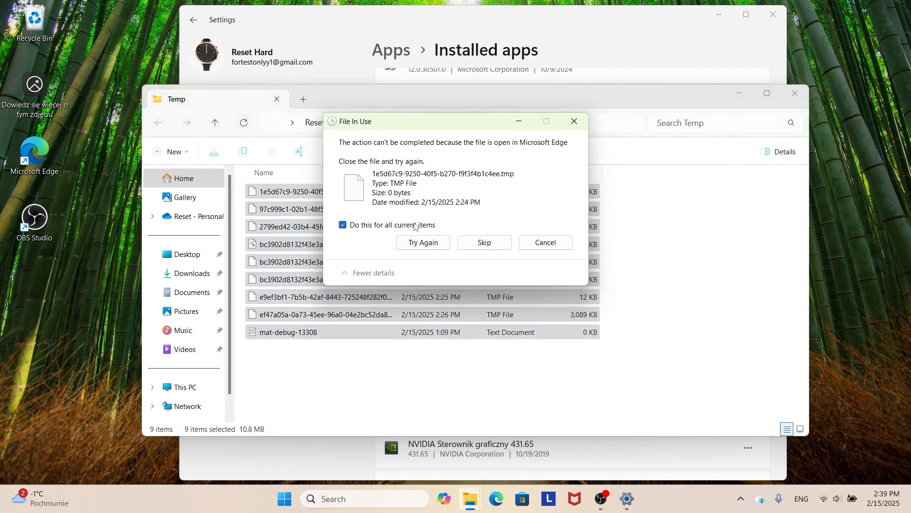
{"action": "left_click", "coordinate": [477, 241]}
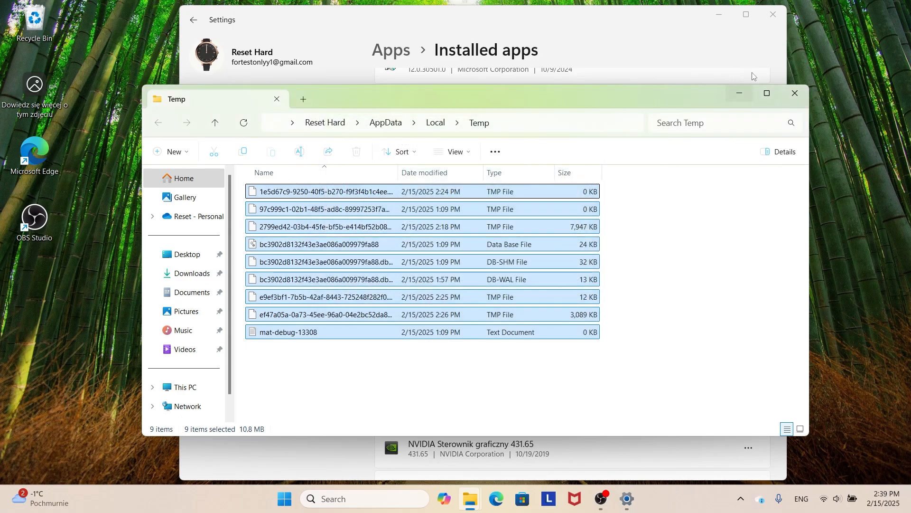
{"action": "left_click", "coordinate": [751, 91]}
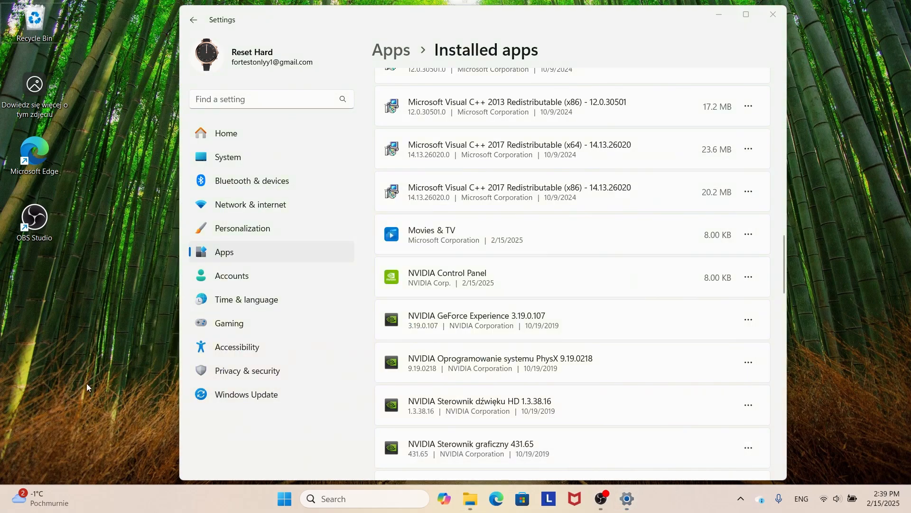
Step: Delete all files in the Windows prefetch folder, and clear the folder and Settings windows off the desktop
{"action": "key", "text": "super+r"}
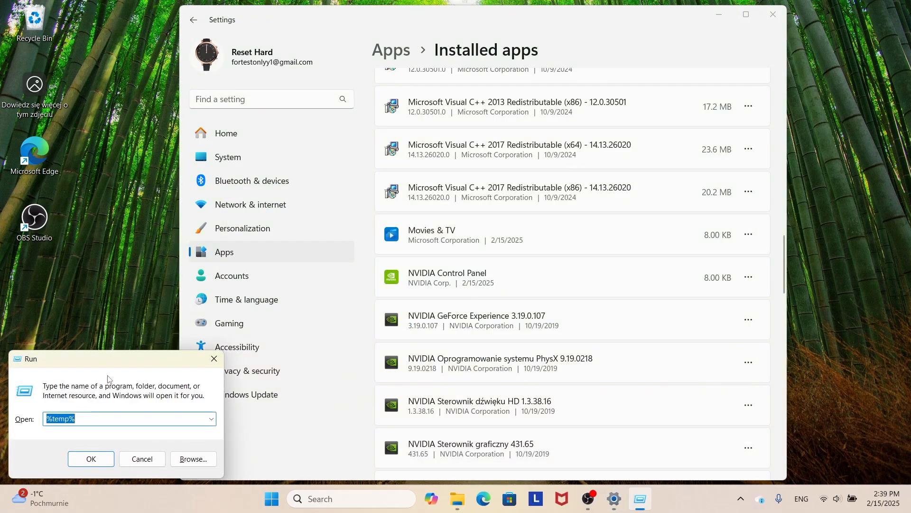
{"action": "type", "text": "%"}
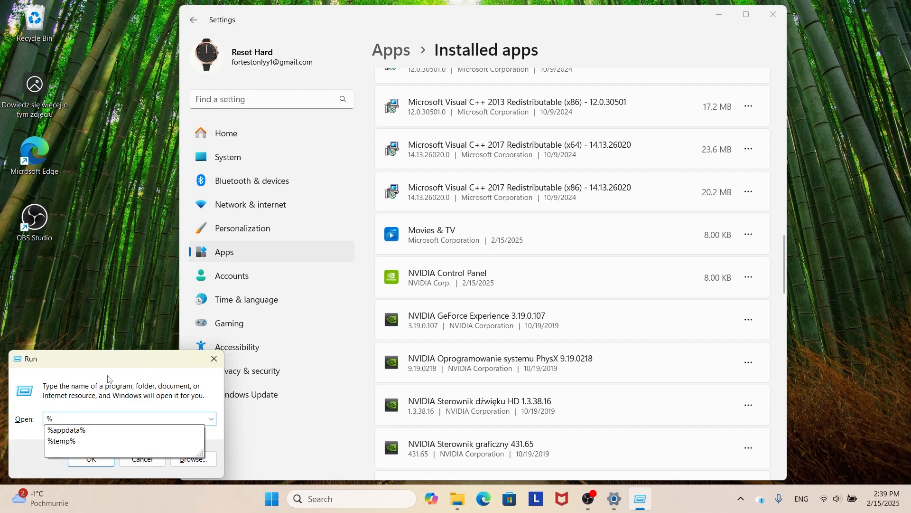
{"action": "key", "text": "BackSpace"}
{"action": "type", "text": "prefetch"}
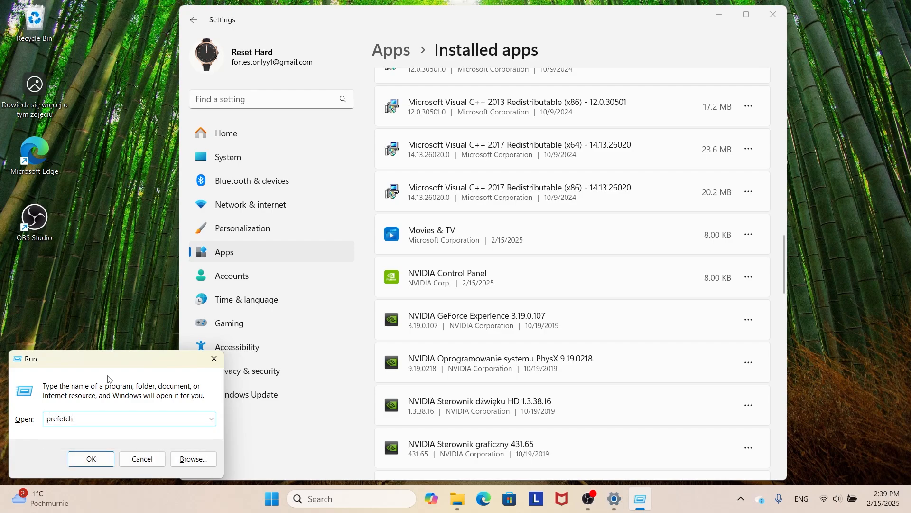
{"action": "key", "text": "Return"}
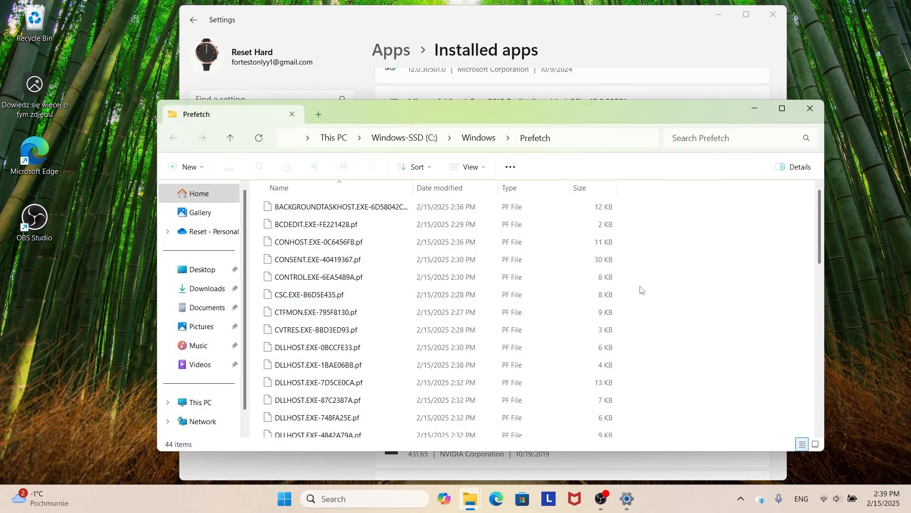
{"action": "key", "text": "ctrl+a"}
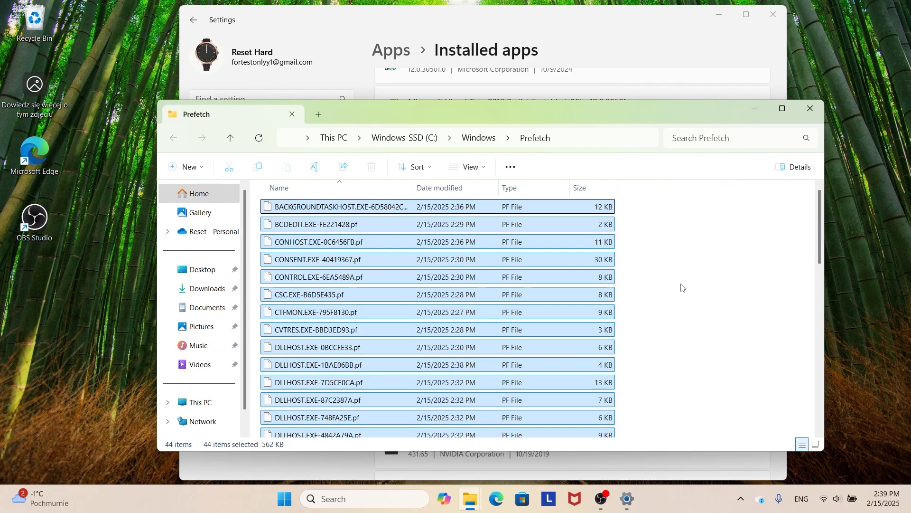
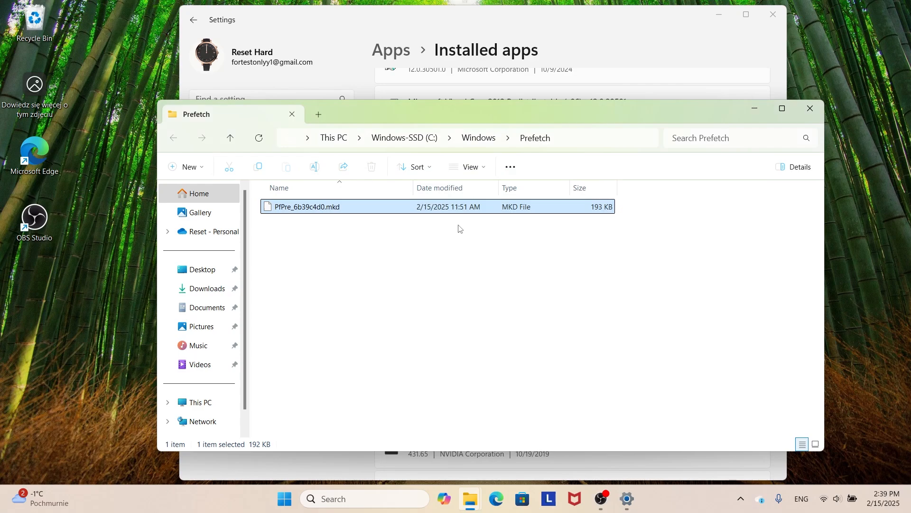
{"action": "left_click", "coordinate": [812, 110]}
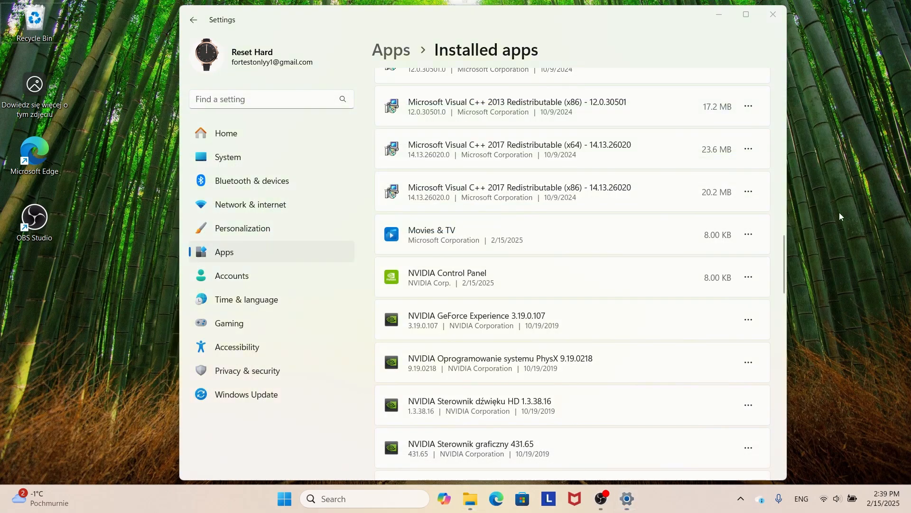
{"action": "left_click", "coordinate": [727, 22]}
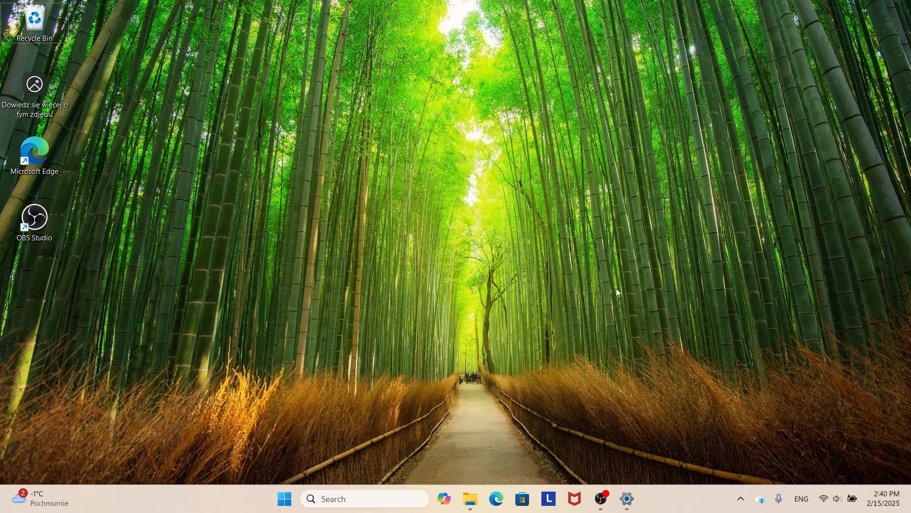
Step: Open Windows PowerShell as administrator in a maximized window with larger text
{"action": "key", "text": "super"}
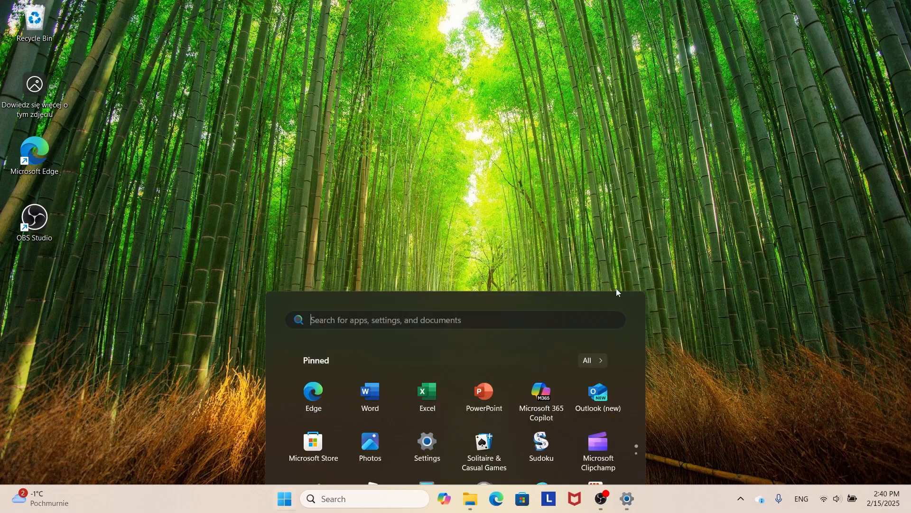
{"action": "type", "text": "power"}
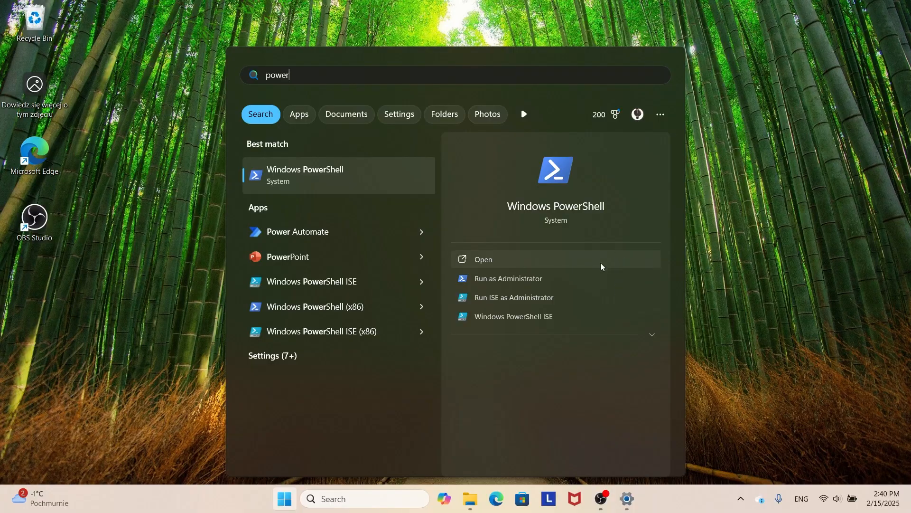
{"action": "left_click", "coordinate": [586, 278]}
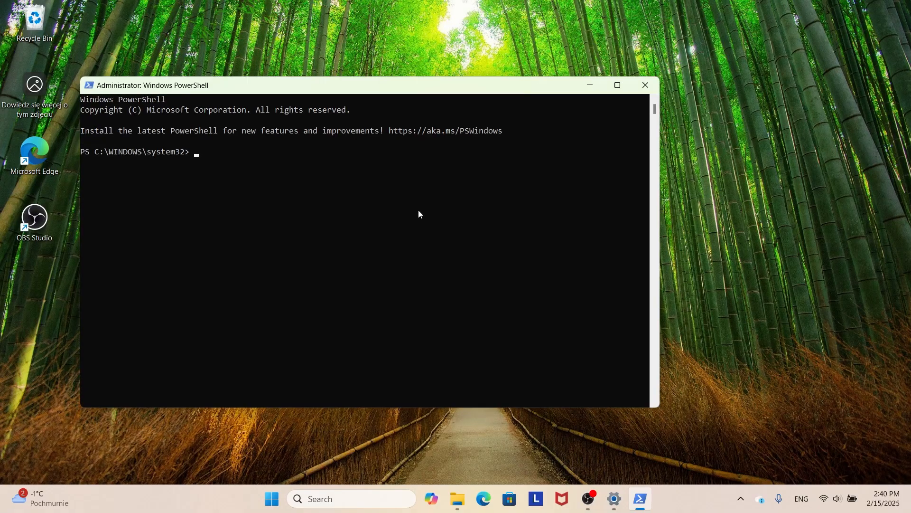
{"action": "key", "text": "super+Up"}
{"action": "scroll", "coordinate": [435, 109], "scroll_direction": "up", "scroll_amount": 4}
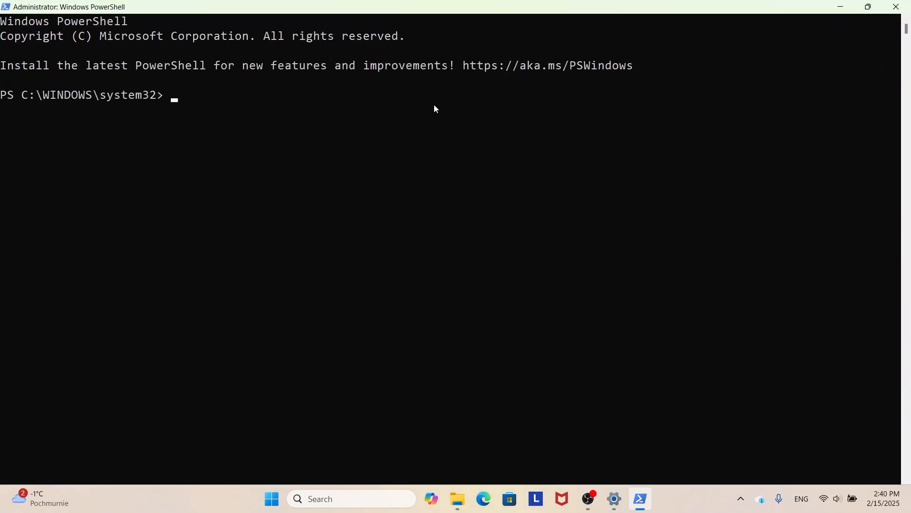
{"action": "type", "text": "i"}
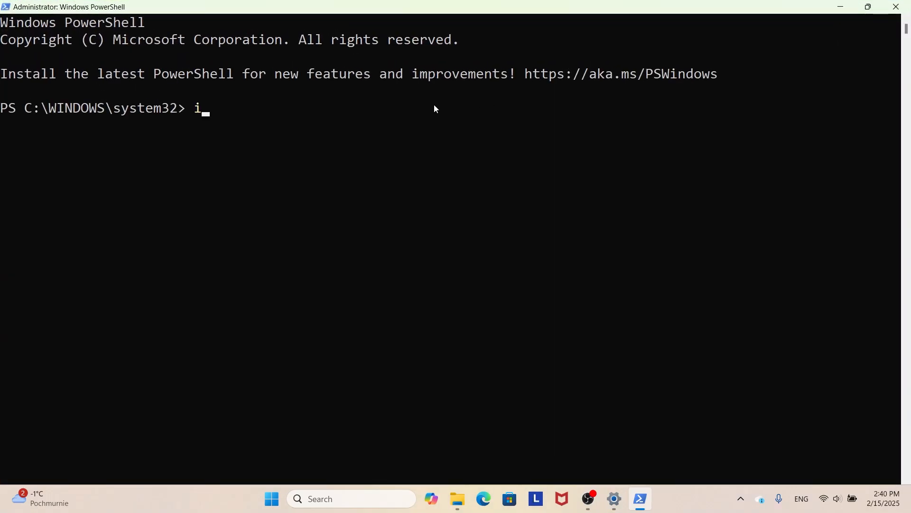
{"action": "type", "text": "wr -useb htt"}
{"action": "type", "text": "ps://c"}
{"action": "type", "text": "hris"}
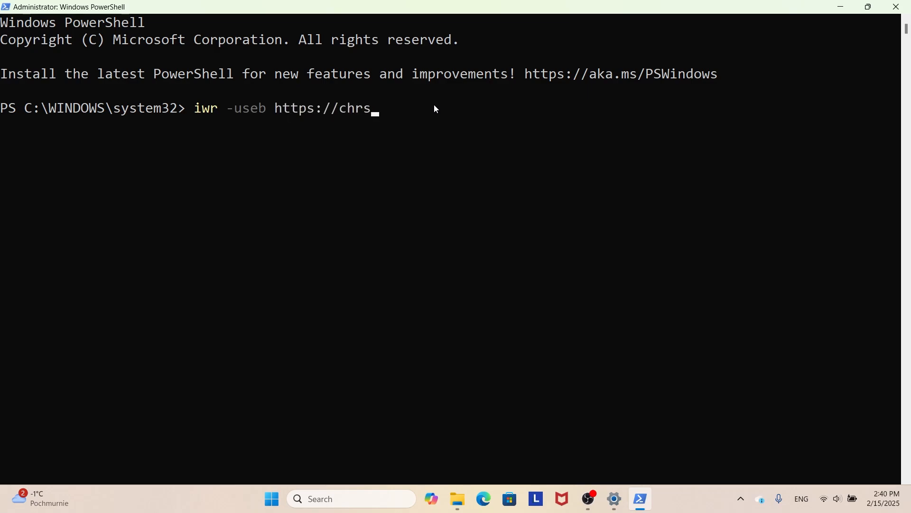
{"action": "key", "text": "BackSpace"}
{"action": "type", "text": "istitus.com."}
{"action": "key", "text": "BackSpace"}
{"action": "type", "text": "/web"}
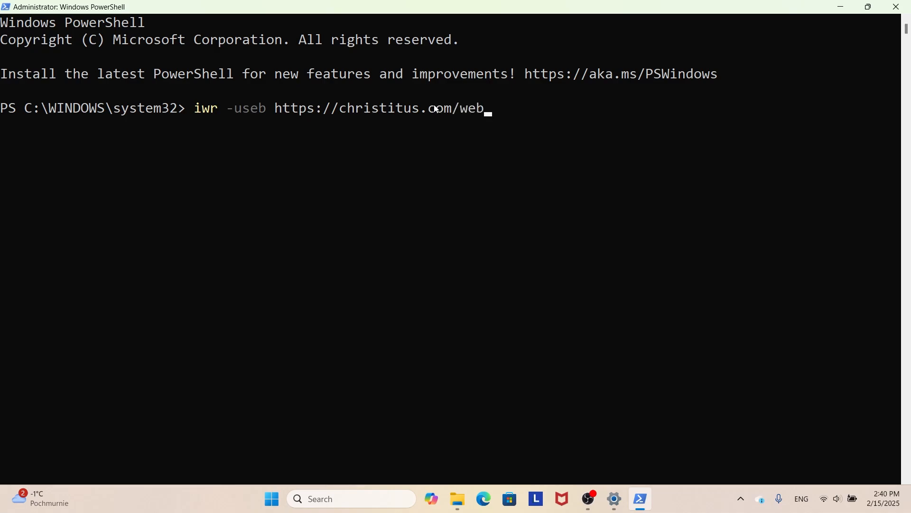
{"action": "key", "text": "BackSpace"}
{"action": "key", "text": "BackSpace"}
{"action": "type", "text": "in | iex"}
{"action": "key", "text": "Return"}
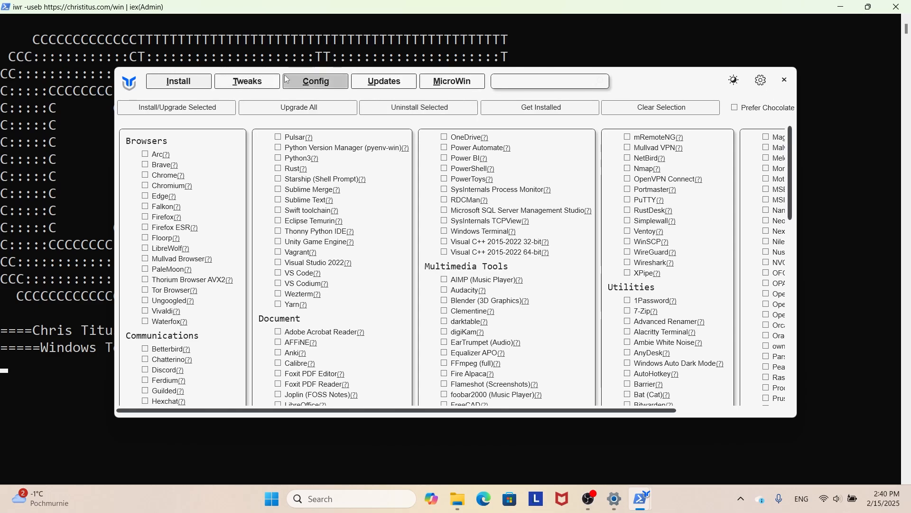
Step: Select the essential tweaks Create Restore Point, Delete Temporary Files, Disable Telemetry, Disable Activity History, Disable Location Tracking, Run Disk Cleanup and Debloat Edge
{"action": "left_click", "coordinate": [267, 80]}
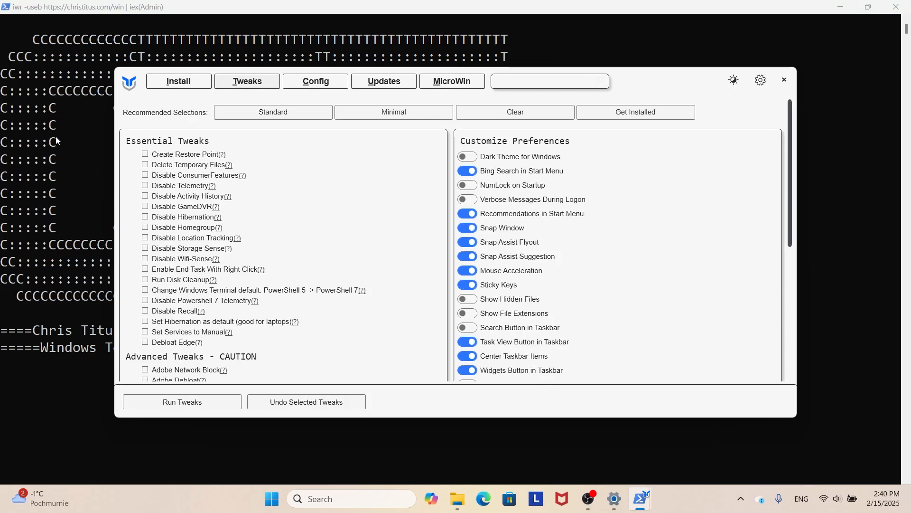
{"action": "left_click", "coordinate": [144, 155]}
{"action": "left_click", "coordinate": [145, 165]}
{"action": "left_click", "coordinate": [145, 186]}
{"action": "left_click", "coordinate": [147, 197]}
{"action": "left_click", "coordinate": [145, 238]}
{"action": "left_click", "coordinate": [146, 280]}
Step: Select the advanced tweaks Disable Background Apps, Disable Fullscreen Optimizations and Disable Microsoft Copilot
{"action": "scroll", "coordinate": [162, 298], "scroll_direction": "down", "scroll_amount": 5}
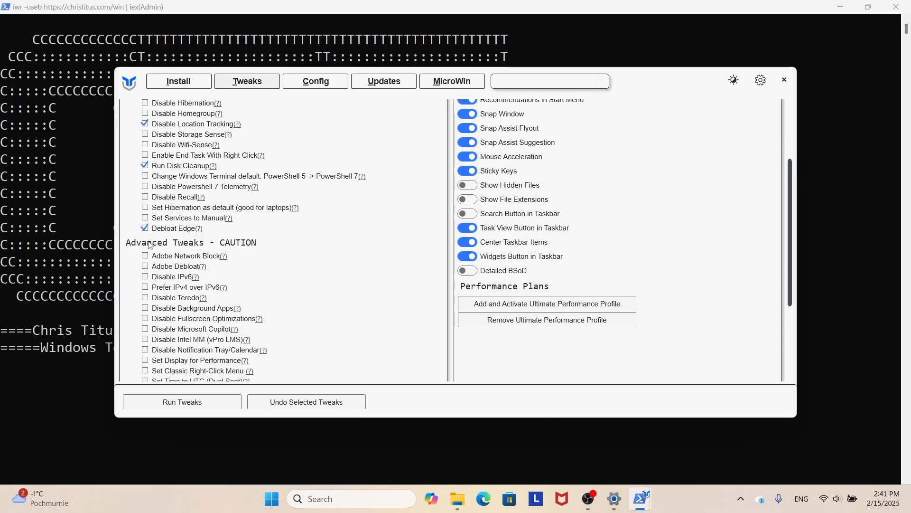
{"action": "scroll", "coordinate": [149, 244], "scroll_direction": "down", "scroll_amount": 5}
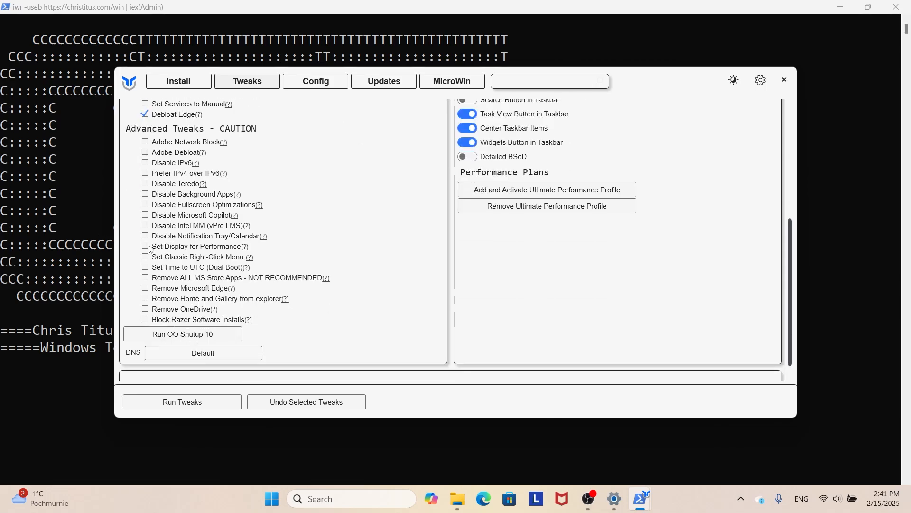
{"action": "left_click", "coordinate": [144, 196]}
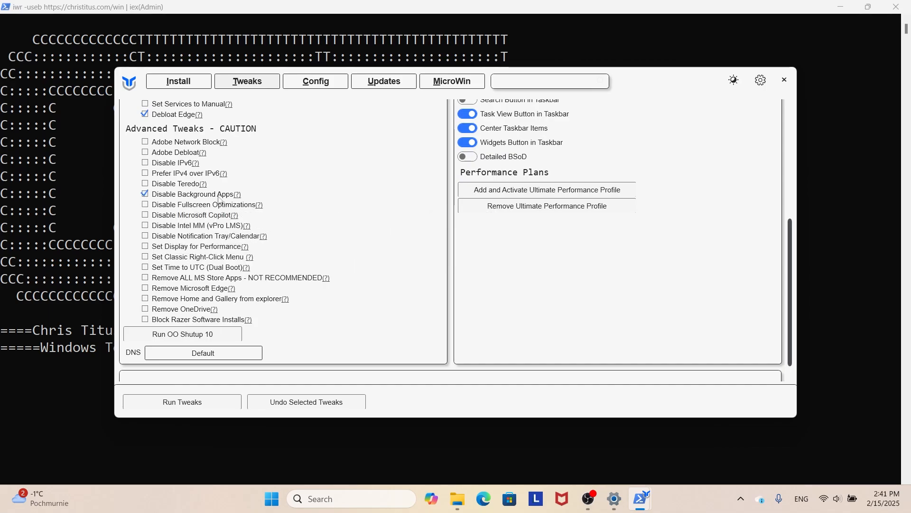
{"action": "left_click", "coordinate": [146, 205]}
{"action": "left_click", "coordinate": [145, 216]}
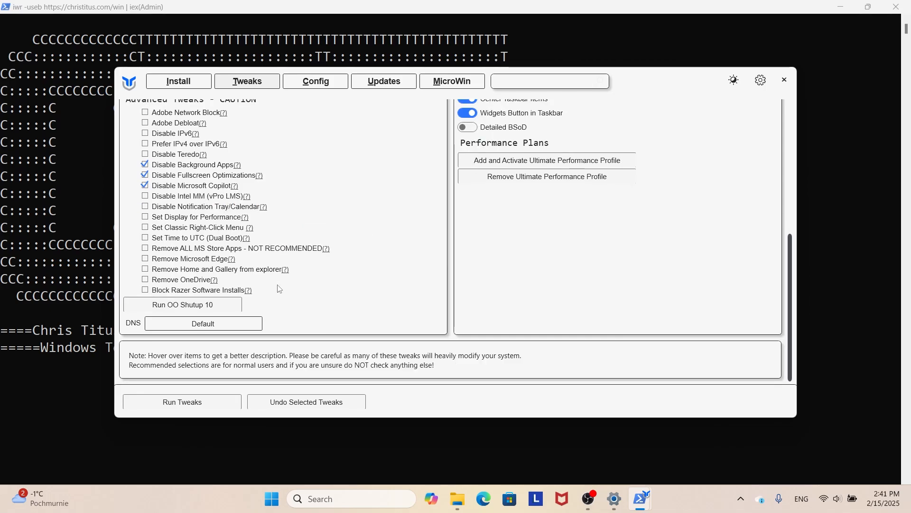
Step: Run the selected tweaks and dismiss the disk space notification
{"action": "left_click", "coordinate": [217, 402]}
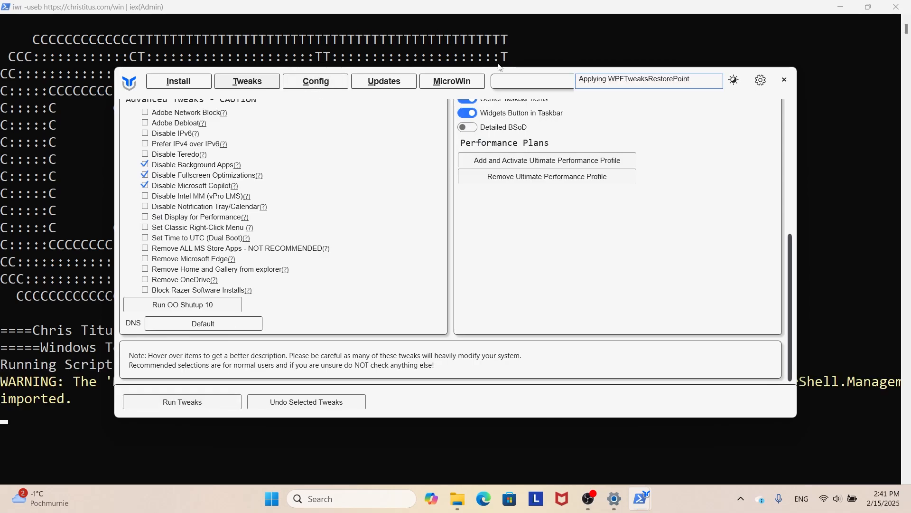
{"action": "left_click_drag", "start_coordinate": [489, 71], "coordinate": [803, 116]}
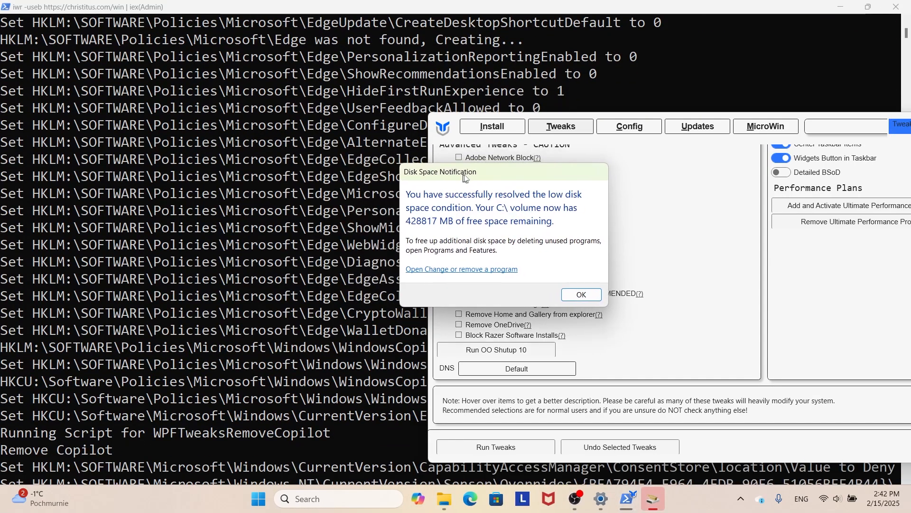
{"action": "left_click_drag", "start_coordinate": [464, 175], "coordinate": [467, 175]}
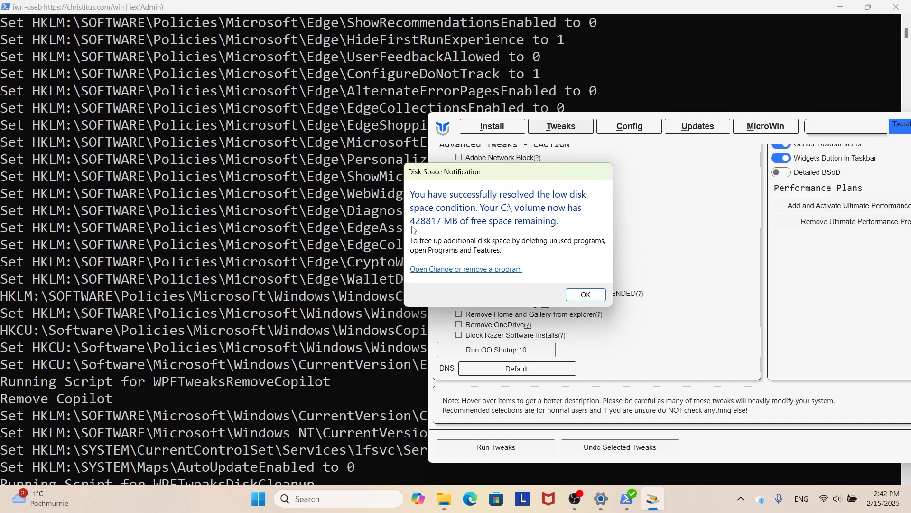
{"action": "left_click", "coordinate": [587, 295]}
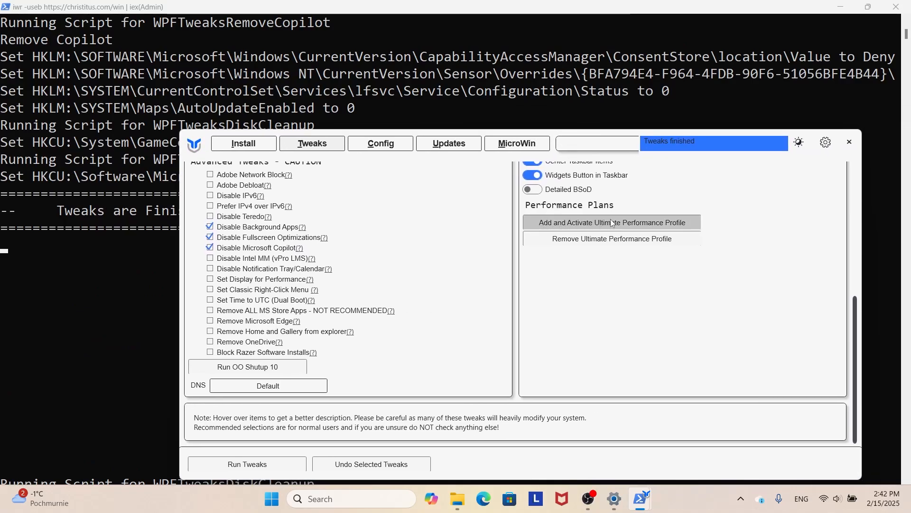
Step: Add and activate the Ultimate Performance power profile, moving the utility window to reveal the console output
{"action": "left_click", "coordinate": [583, 224]}
{"action": "left_click_drag", "start_coordinate": [571, 136], "coordinate": [623, 285]}
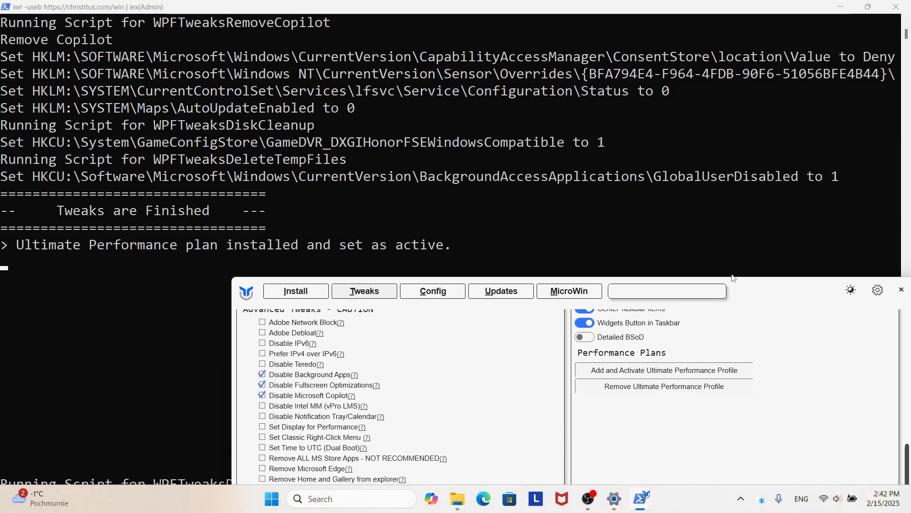
{"action": "left_click_drag", "start_coordinate": [755, 287], "coordinate": [642, 230]}
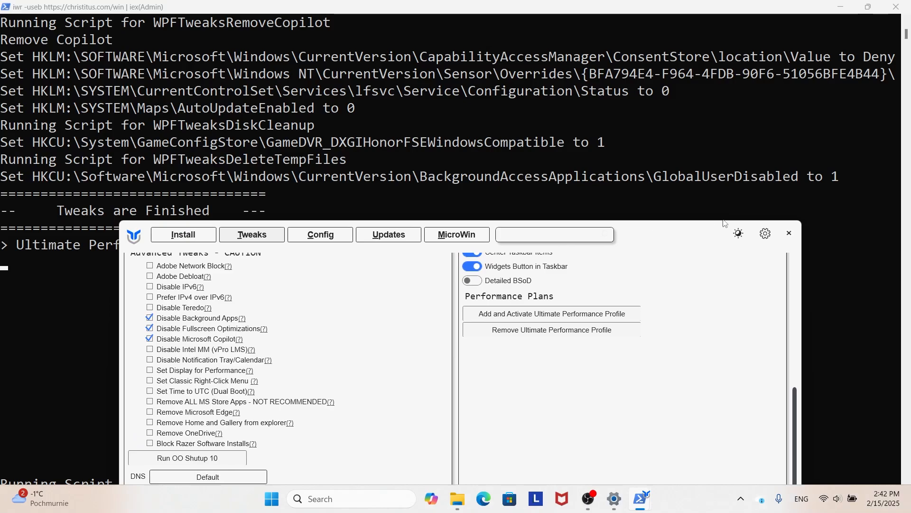
Step: Close the tweaking utility and the PowerShell window
{"action": "left_click", "coordinate": [789, 233]}
{"action": "scroll", "coordinate": [788, 230], "scroll_direction": "up", "scroll_amount": 6}
{"action": "left_click", "coordinate": [862, 5]}
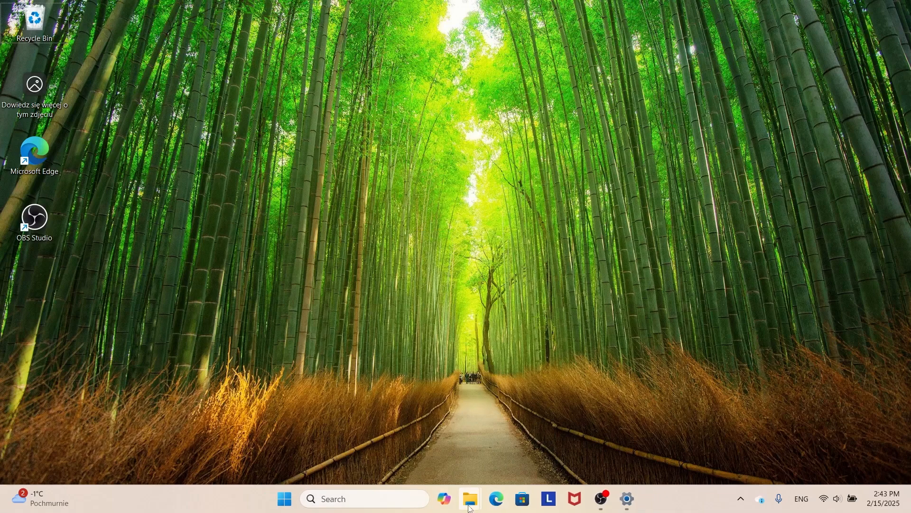
Step: Open the Performance Options from the advanced system settings in This PC's properties
{"action": "mouse_move", "coordinate": [470, 499]}
{"action": "left_click", "coordinate": [463, 457]}
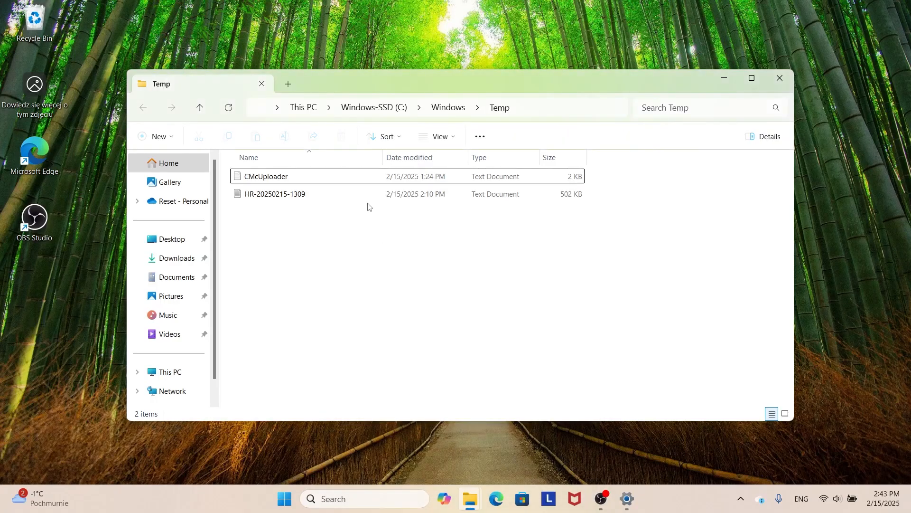
{"action": "scroll", "coordinate": [188, 335], "scroll_direction": "down", "scroll_amount": 1}
{"action": "right_click", "coordinate": [181, 353]}
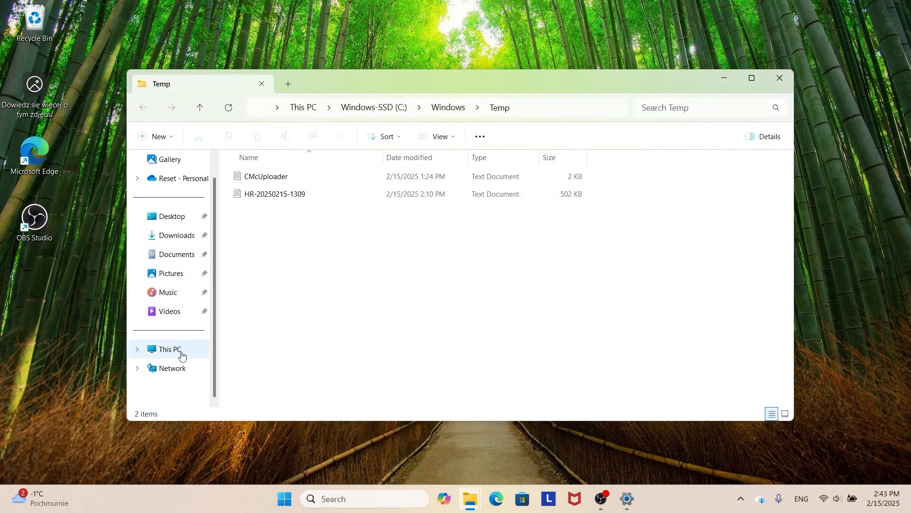
{"action": "left_click", "coordinate": [222, 317]}
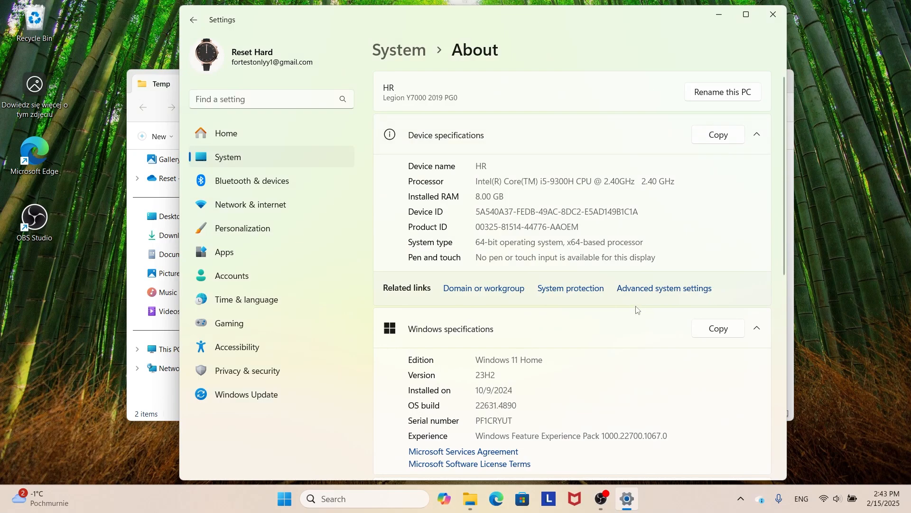
{"action": "left_click", "coordinate": [670, 288]}
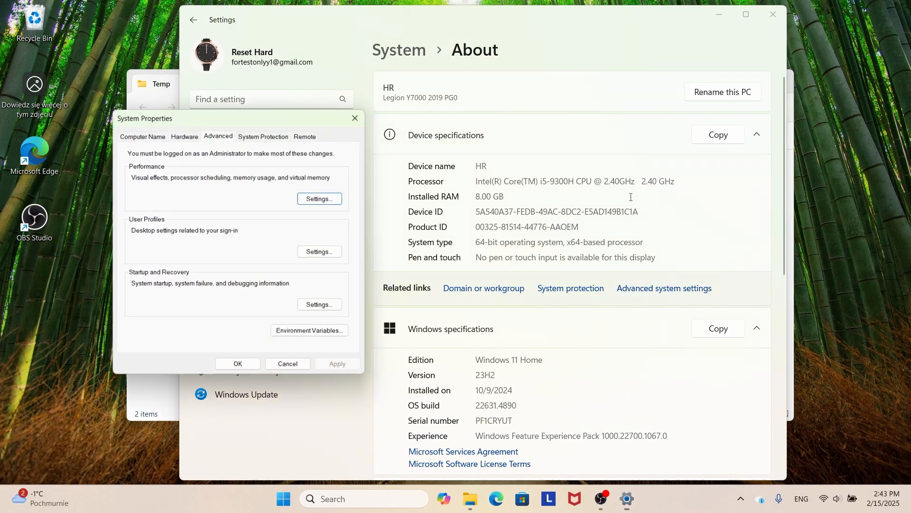
{"action": "left_click_drag", "start_coordinate": [276, 119], "coordinate": [604, 149]}
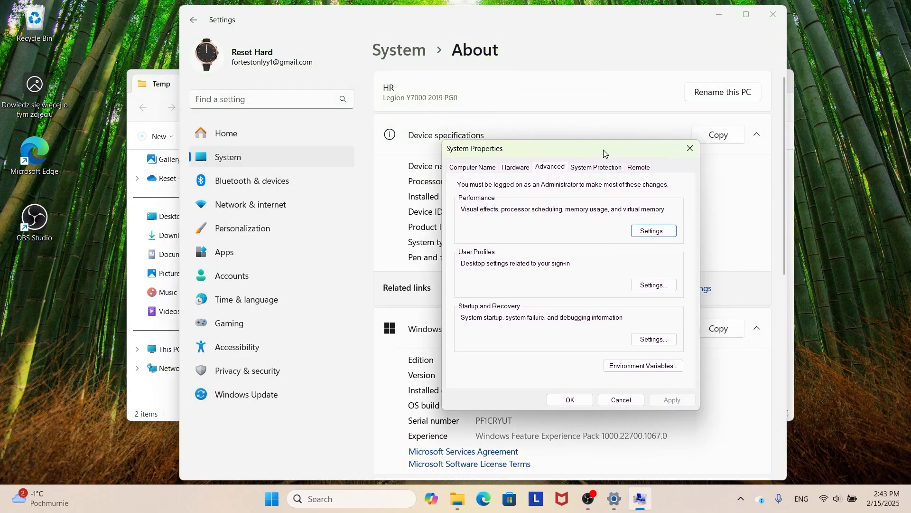
{"action": "left_click", "coordinate": [654, 231]}
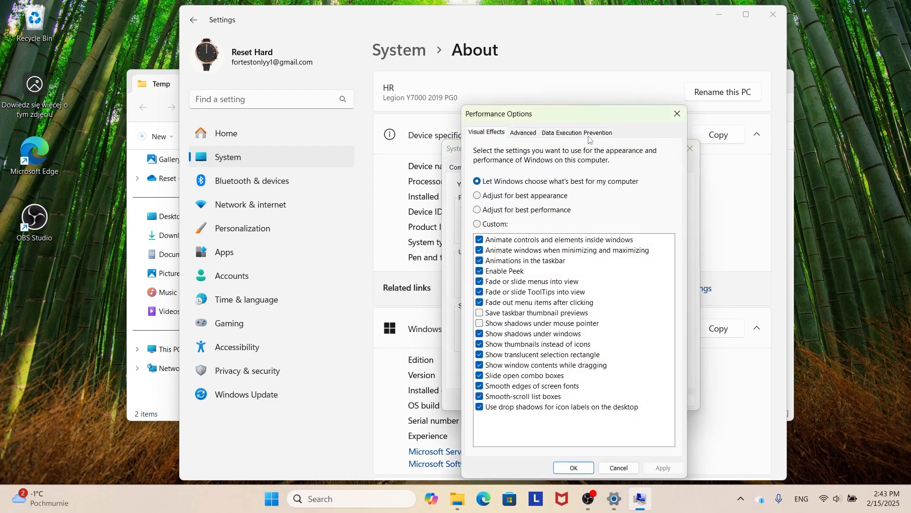
Step: Try the "Adjust for best performance" visual effects preset, and return to "Let Windows choose what's best for my computer"
{"action": "left_click_drag", "start_coordinate": [585, 117], "coordinate": [512, 93]}
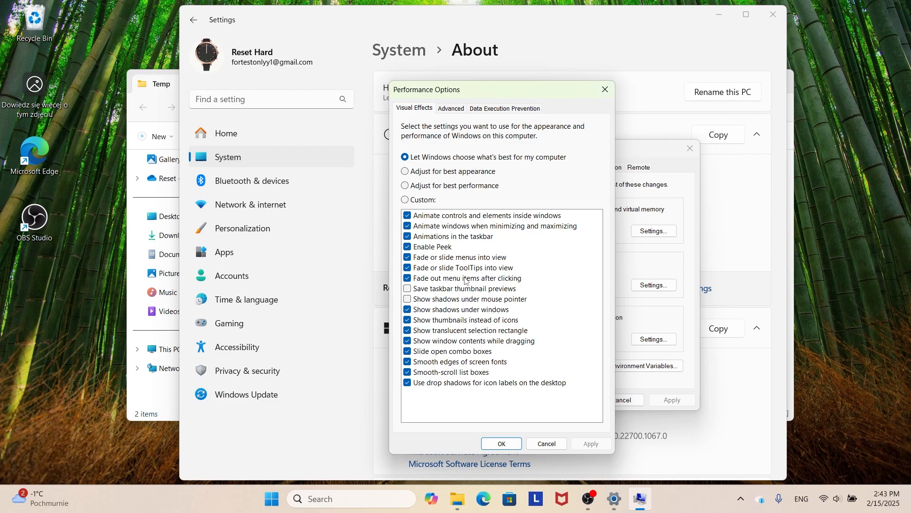
{"action": "left_click", "coordinate": [407, 186]}
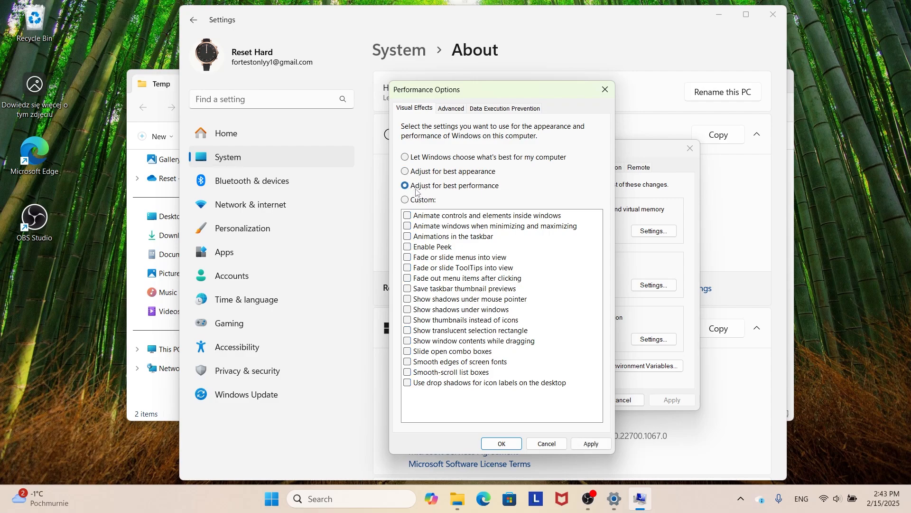
{"action": "left_click", "coordinate": [406, 158]}
Step: Open the virtual memory settings and turn off automatic paging file size management for all drives
{"action": "left_click", "coordinate": [452, 108]}
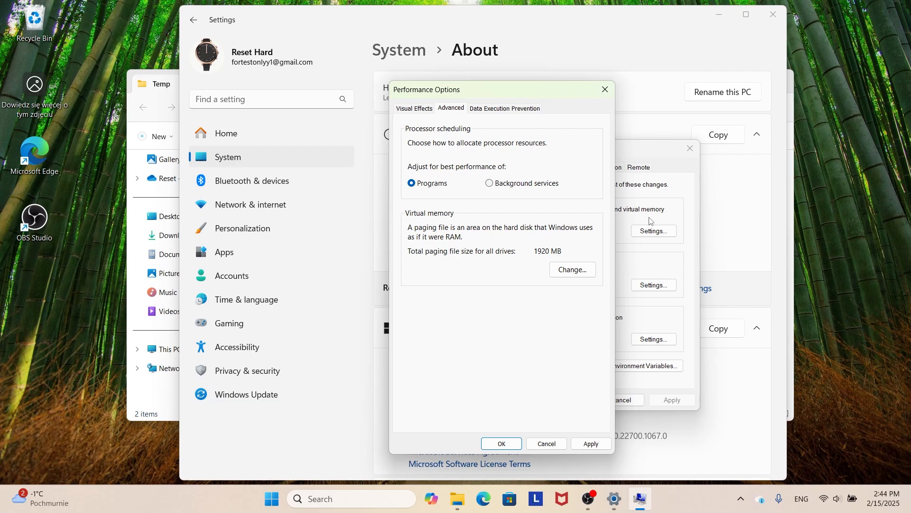
{"action": "left_click", "coordinate": [571, 269]}
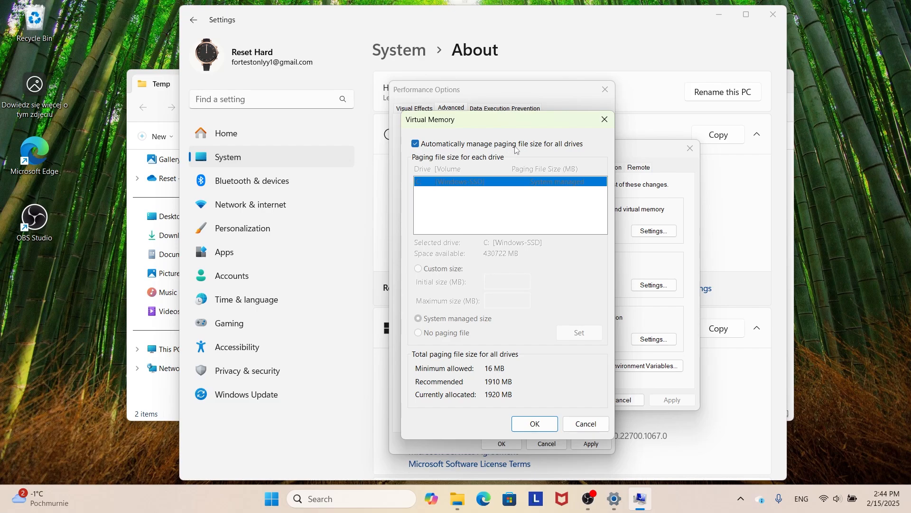
{"action": "left_click", "coordinate": [418, 145]}
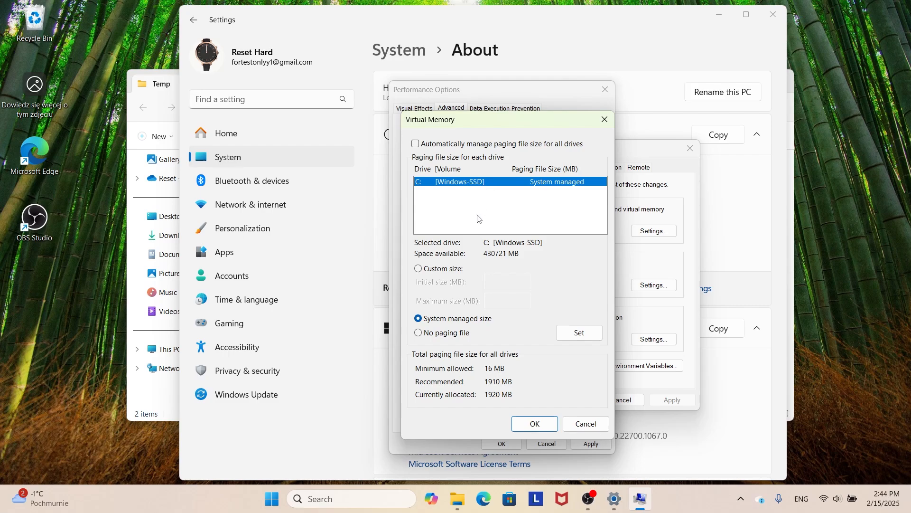
Step: Set a custom paging file for drive C: with initial size 12000 MB and maximum size 36000 MB, and confirm it
{"action": "left_click", "coordinate": [419, 269]}
{"action": "left_click", "coordinate": [506, 285]}
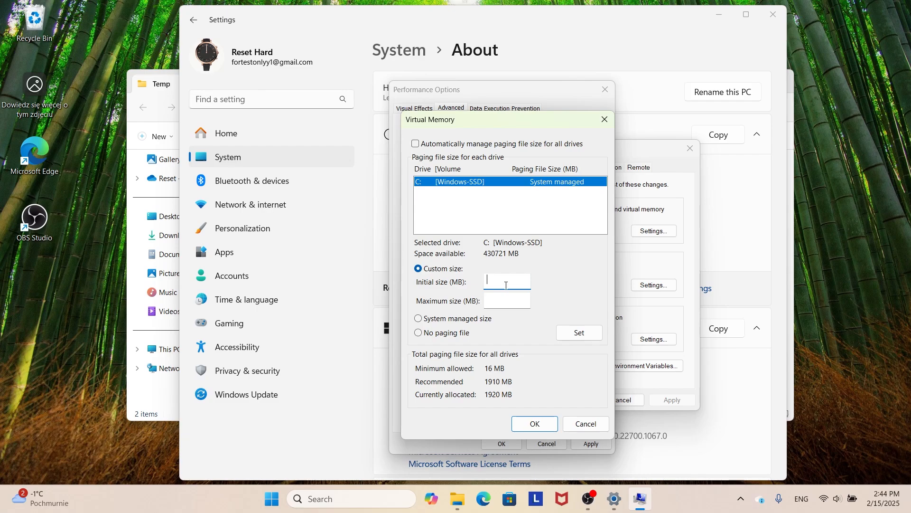
{"action": "type", "text": "12000"}
{"action": "left_click", "coordinate": [518, 303]}
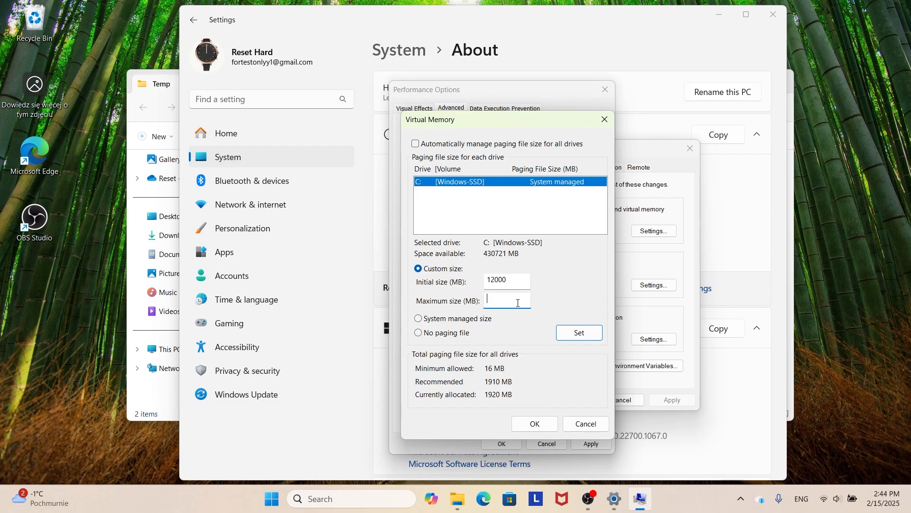
{"action": "type", "text": "36000"}
{"action": "left_click", "coordinate": [577, 333]}
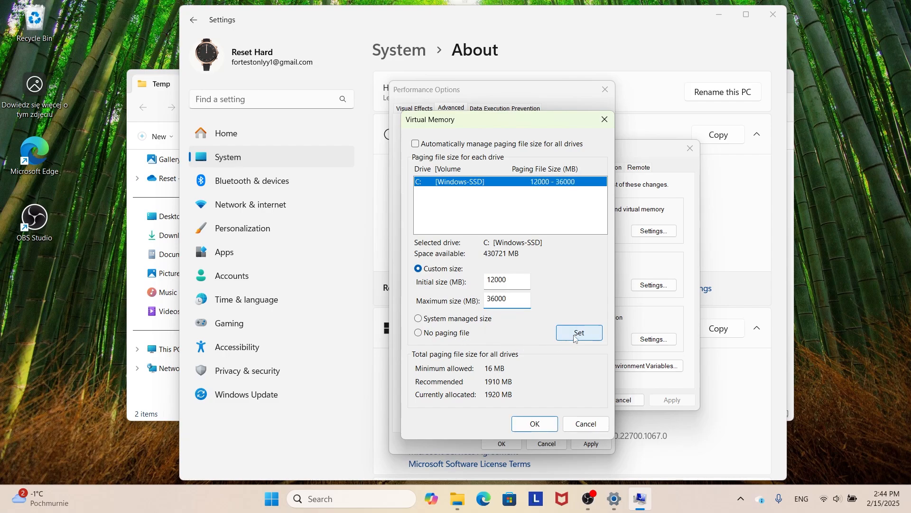
{"action": "left_click", "coordinate": [546, 426]}
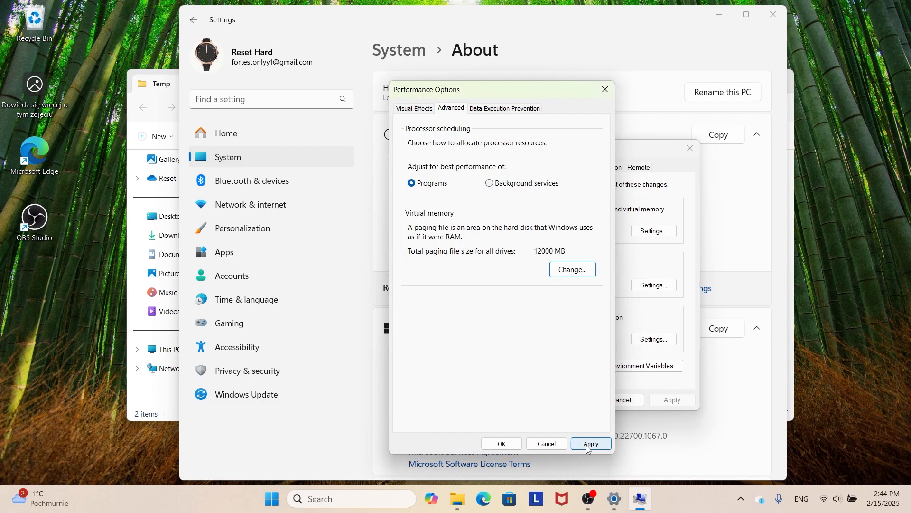
Step: Apply the paging file changes in the Performance Options and close both the Performance Options and the System Properties
{"action": "left_click", "coordinate": [587, 449]}
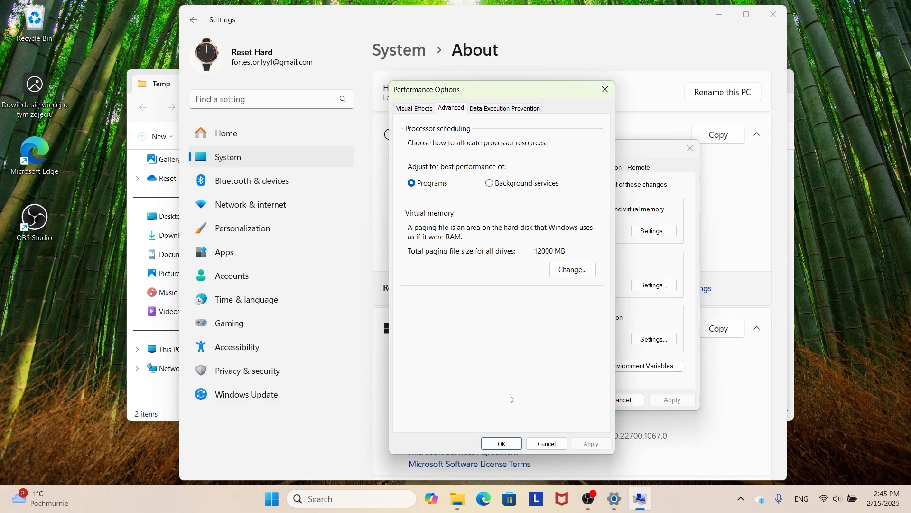
{"action": "left_click", "coordinate": [501, 444]}
{"action": "left_click", "coordinate": [690, 150]}
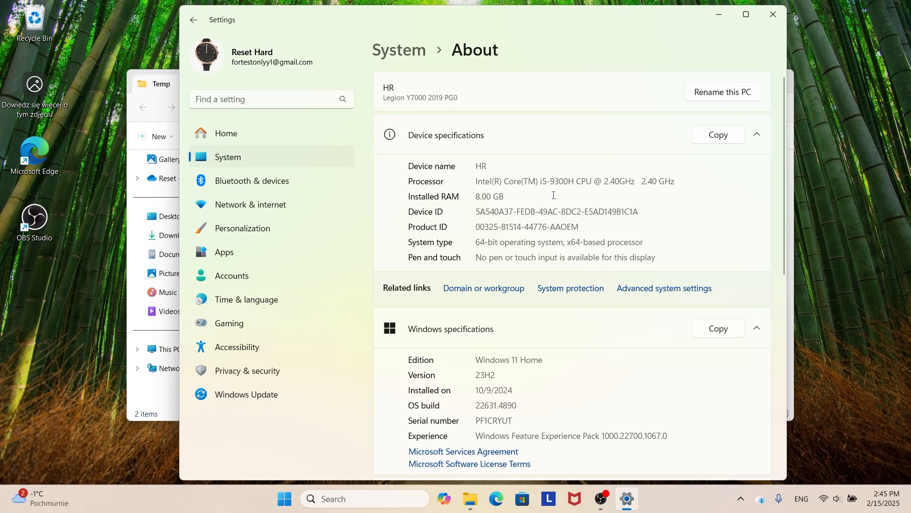
Step: Open Defragment and Optimize Drives and optimize the Windows-SSD (C:) drive
{"action": "key", "text": "super"}
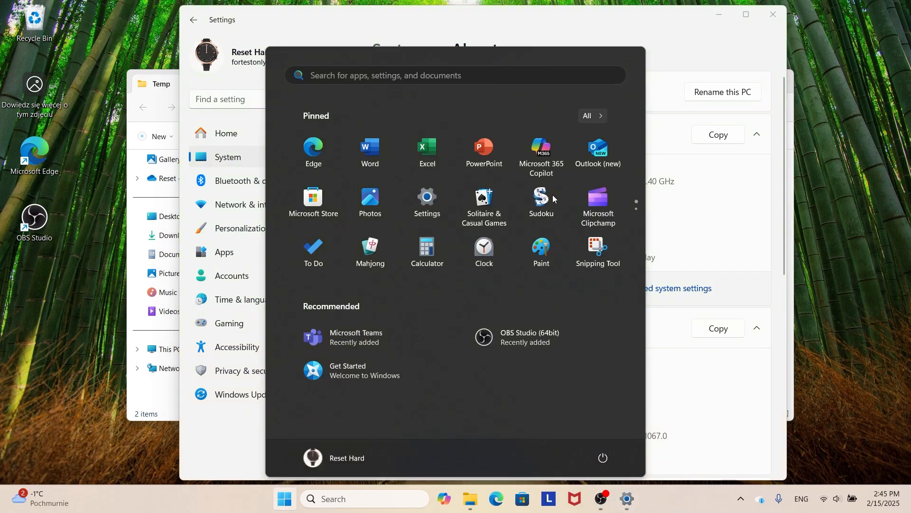
{"action": "type", "text": "def"}
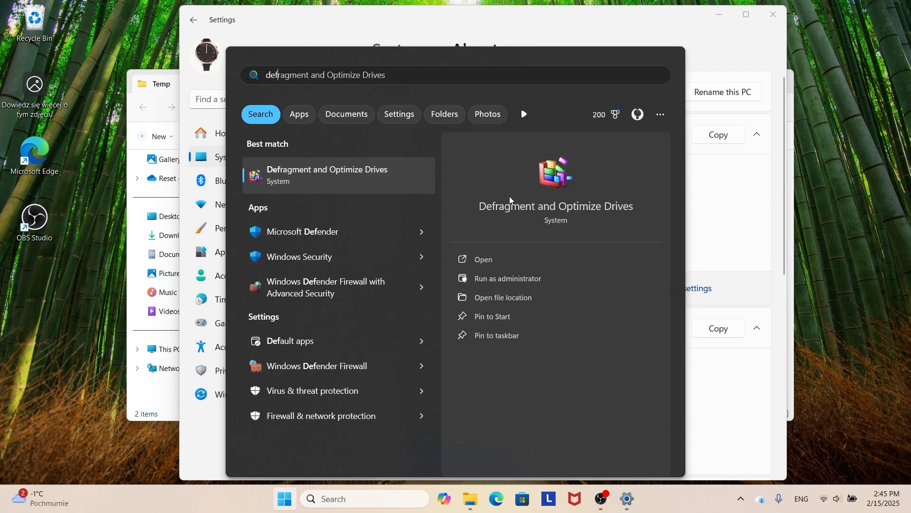
{"action": "left_click", "coordinate": [332, 177]}
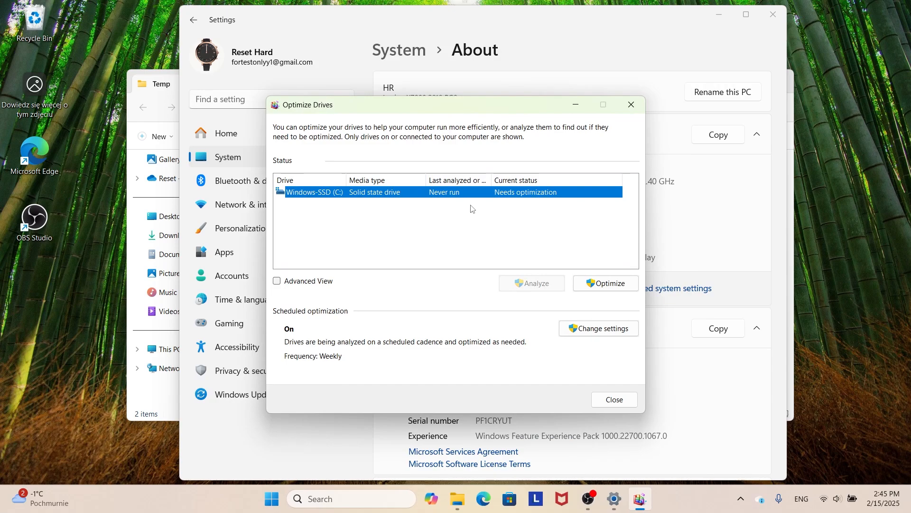
{"action": "left_click", "coordinate": [595, 280]}
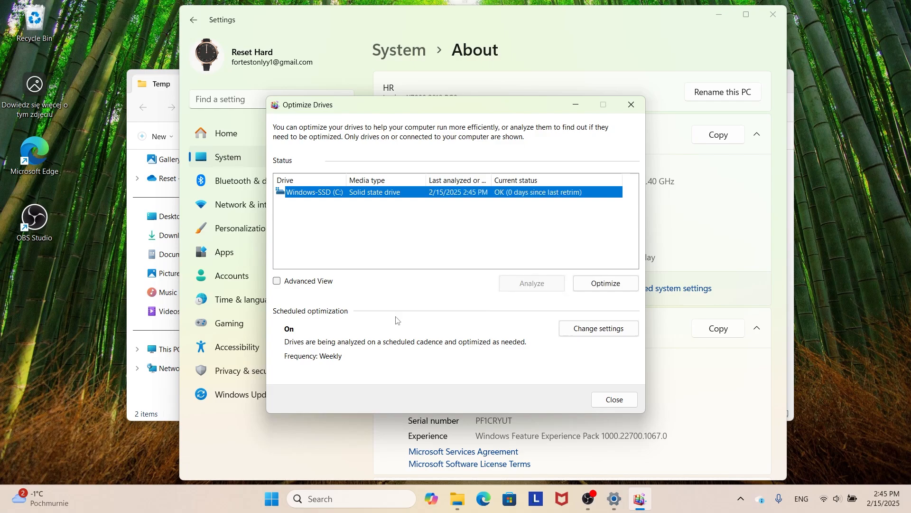
Step: List the additional partitions with Advanced View and check the optimization status of the Windows-SSD (C:) drive
{"action": "left_click", "coordinate": [280, 284]}
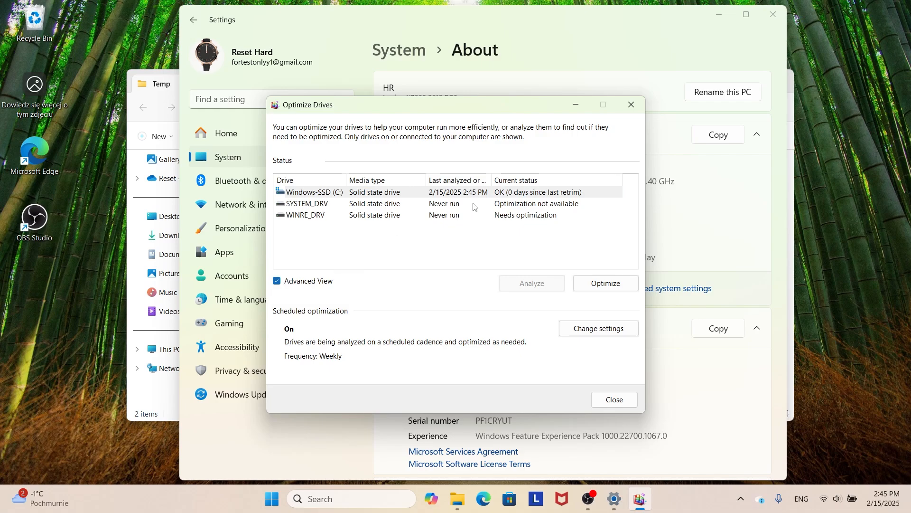
{"action": "left_click", "coordinate": [489, 195]}
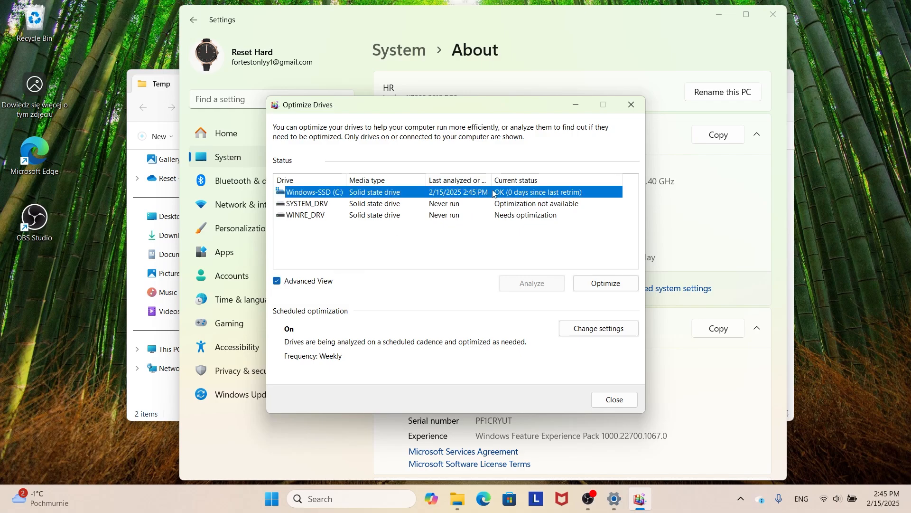
{"action": "left_click", "coordinate": [282, 284]}
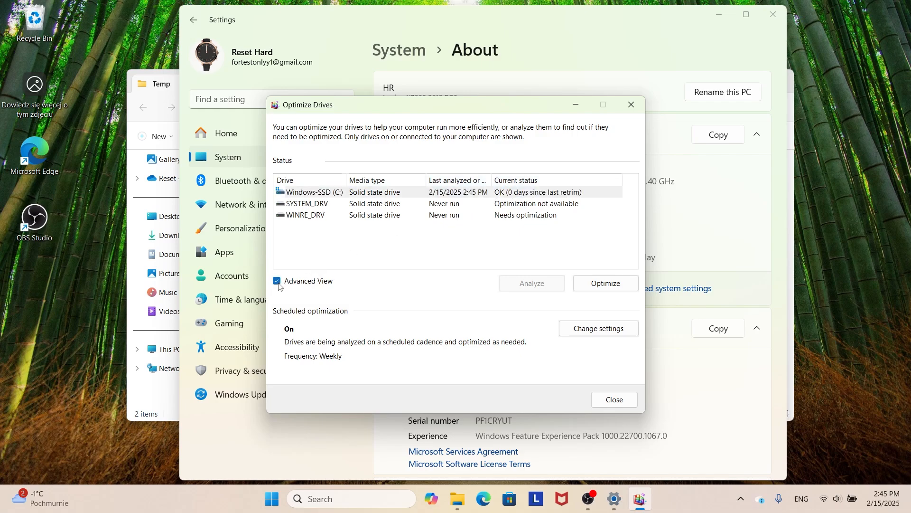